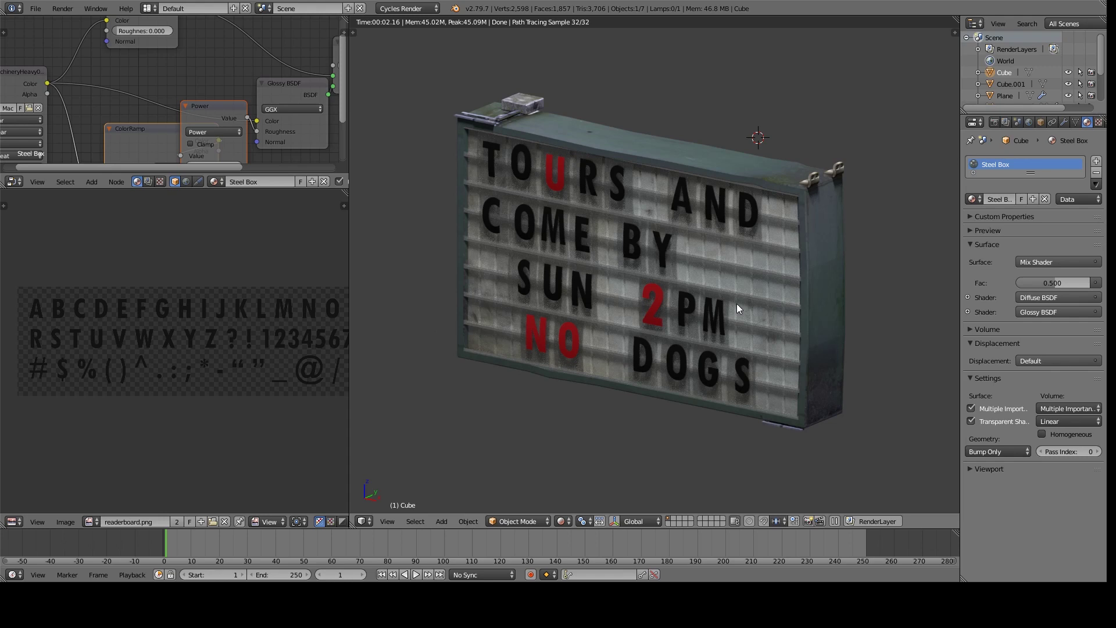
View the sign in front orthographic view and enter face Edit Mode on the letter plane
{"action": "key", "text": "KP_1"}
{"action": "key", "text": "z"}
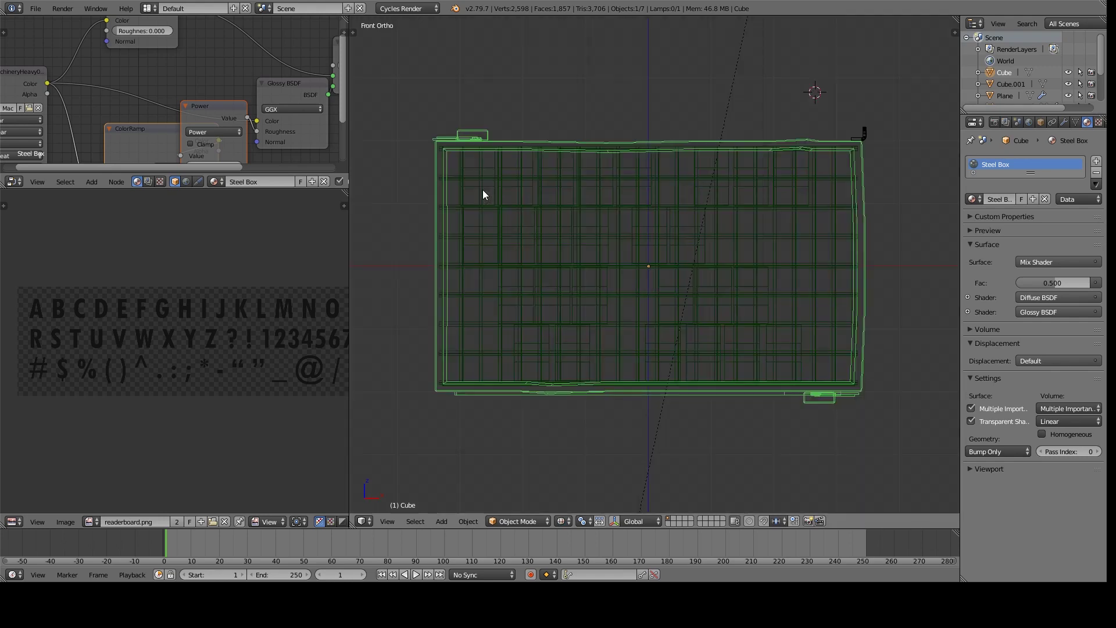
{"action": "key", "text": "z"}
{"action": "key", "text": "alt+z"}
{"action": "right_click", "coordinate": [485, 179]}
{"action": "key", "text": "Tab"}
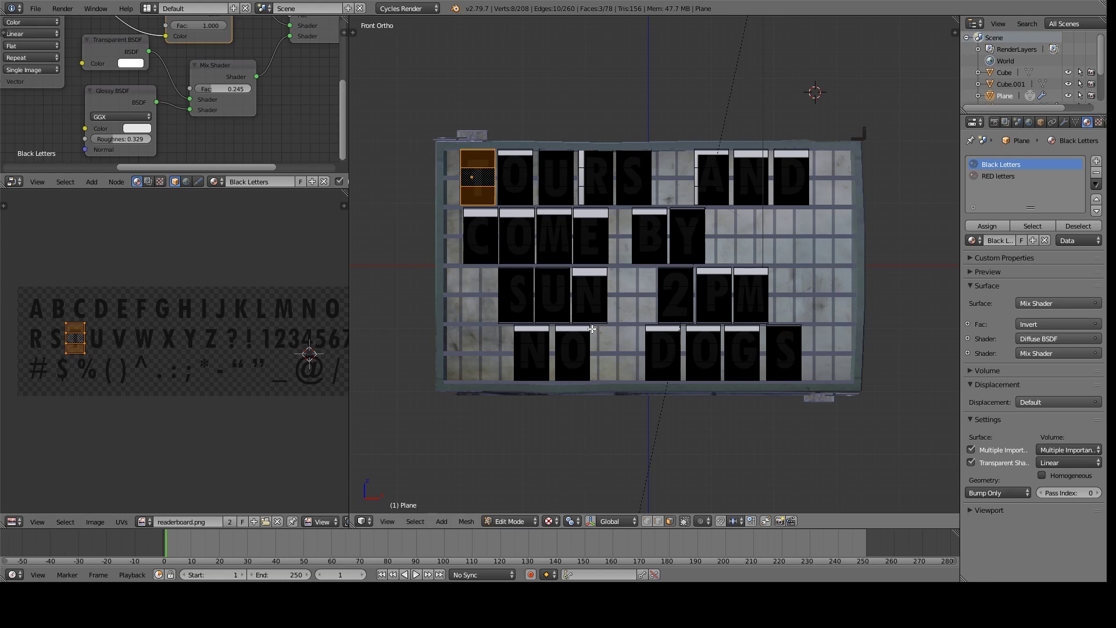
{"action": "key", "text": "a"}
{"action": "middle_click_drag", "start_coordinate": [547, 195], "coordinate": [533, 218], "text": "shift"}
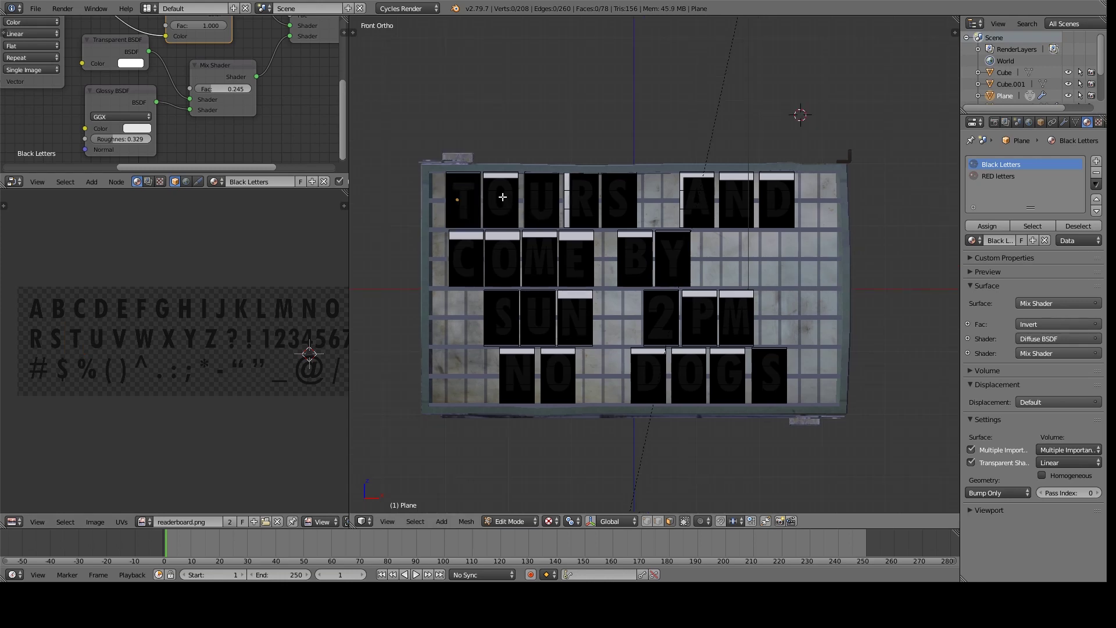
Select the O, U, R, S, A, N and D top-row tiles, grow the selection, and delete those faces
{"action": "right_click", "coordinate": [503, 197]}
{"action": "right_click", "coordinate": [547, 201], "text": "shift"}
{"action": "right_click", "coordinate": [582, 200], "text": "shift"}
{"action": "right_click", "coordinate": [619, 200], "text": "shift"}
{"action": "right_click", "coordinate": [697, 199], "text": "shift"}
{"action": "right_click", "coordinate": [728, 198], "text": "shift"}
{"action": "right_click", "coordinate": [781, 198], "text": "shift"}
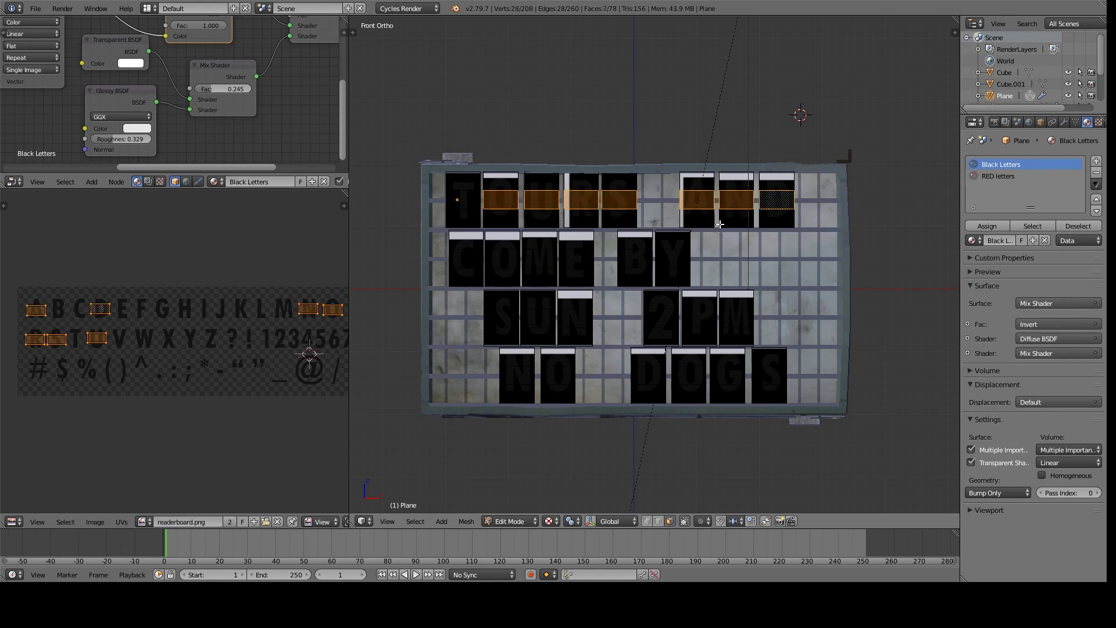
{"action": "key", "text": "ctrl+KP_Add"}
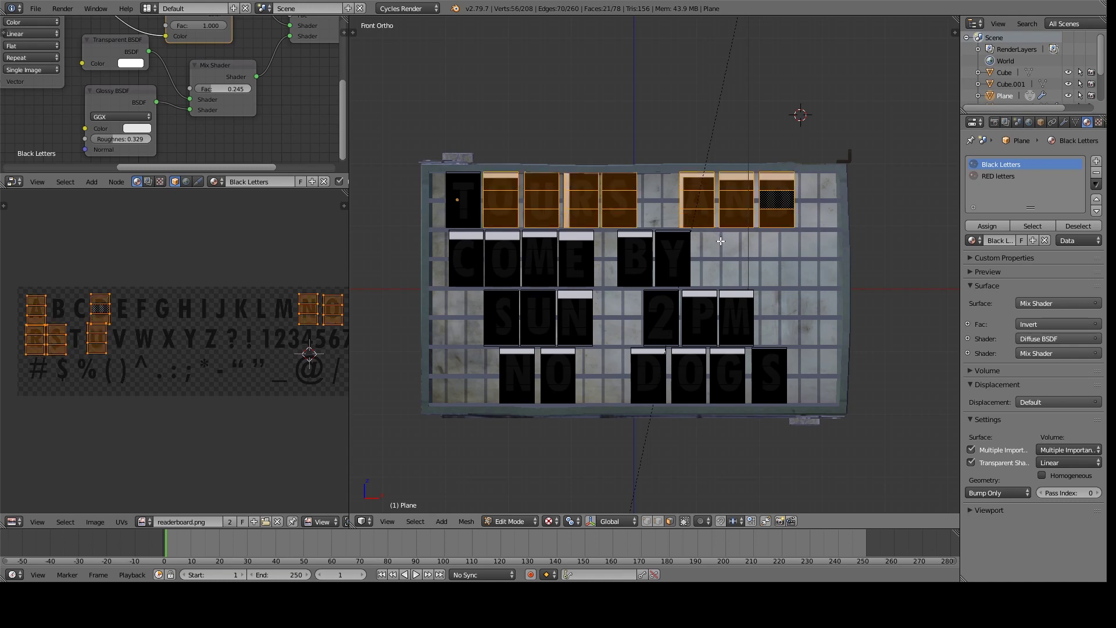
{"action": "key", "text": "x"}
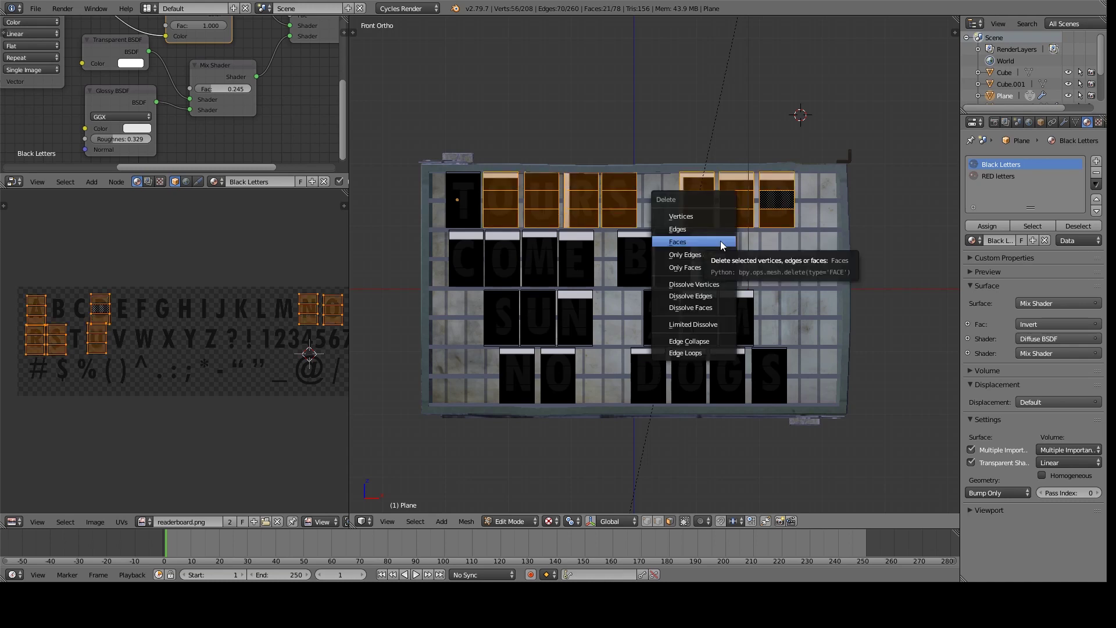
{"action": "left_click", "coordinate": [709, 218]}
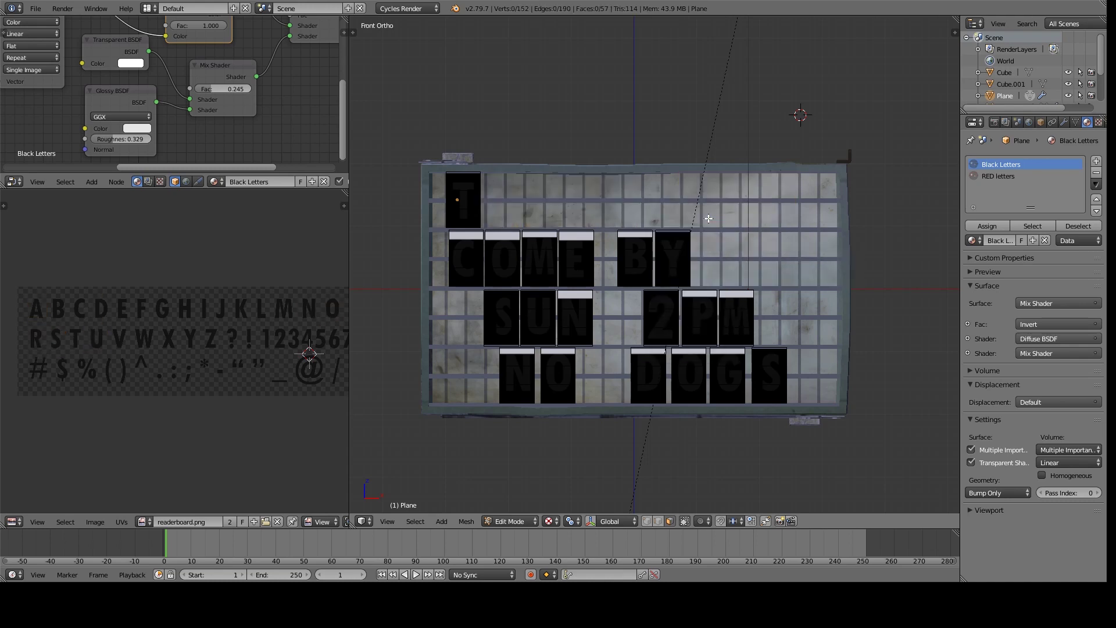
Select the whole remaining T tile and slide a copy horizontally into the next slot
{"action": "right_click", "coordinate": [475, 197]}
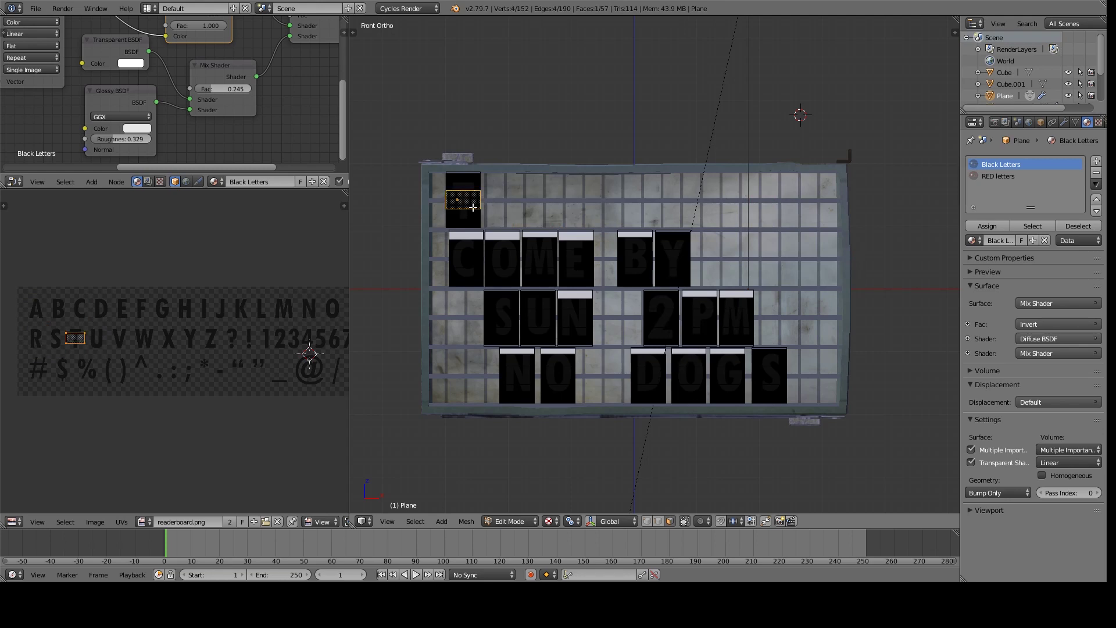
{"action": "key", "text": "ctrl+l"}
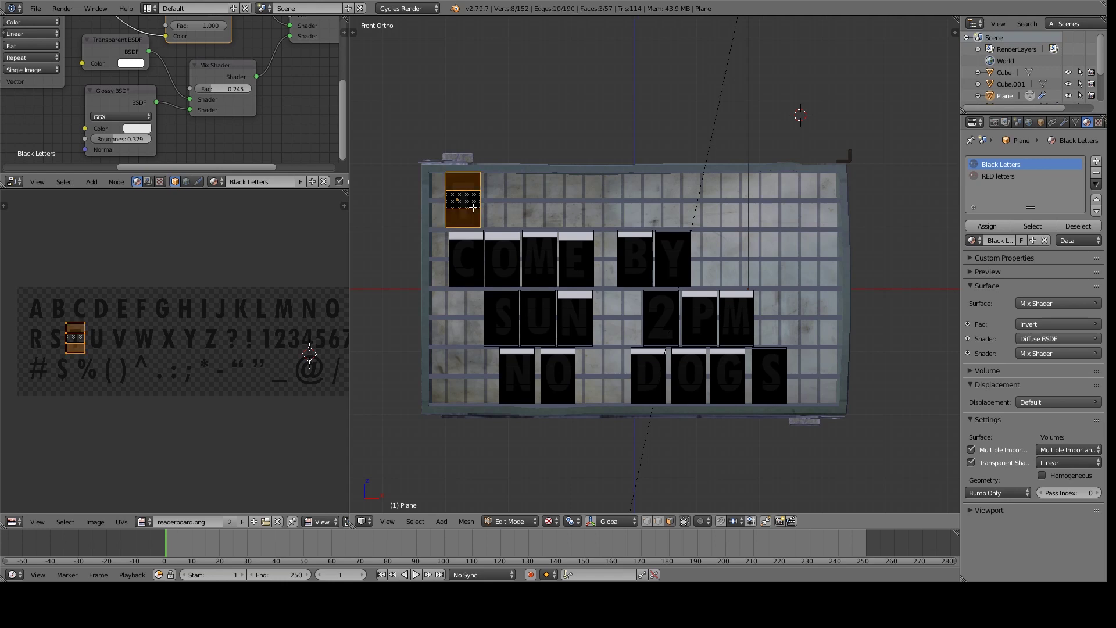
{"action": "key", "text": "g"}
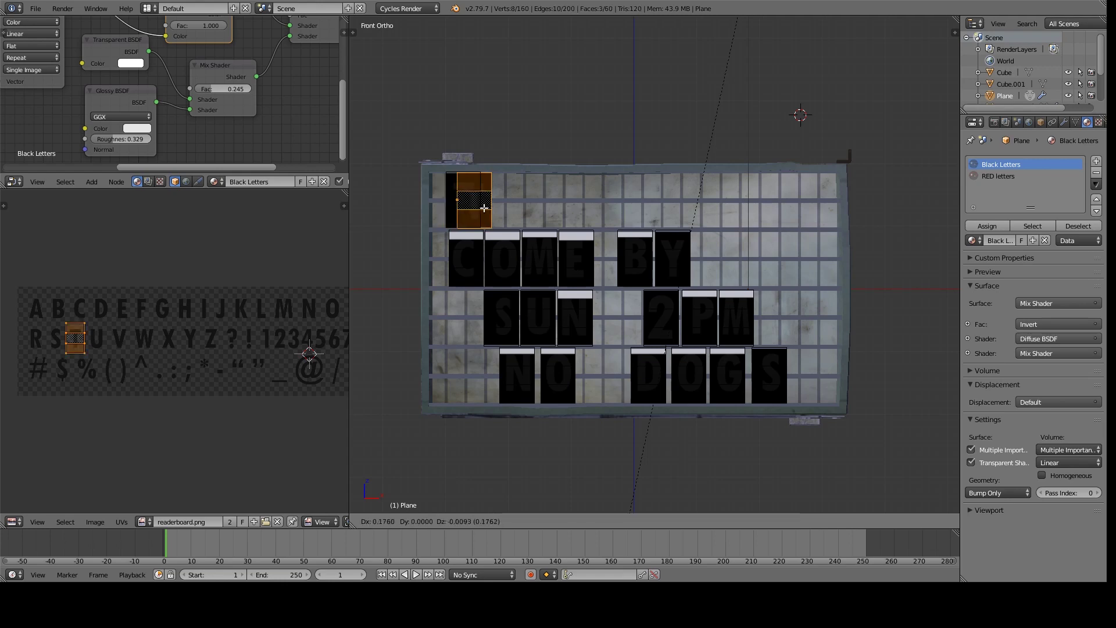
{"action": "key", "text": "x"}
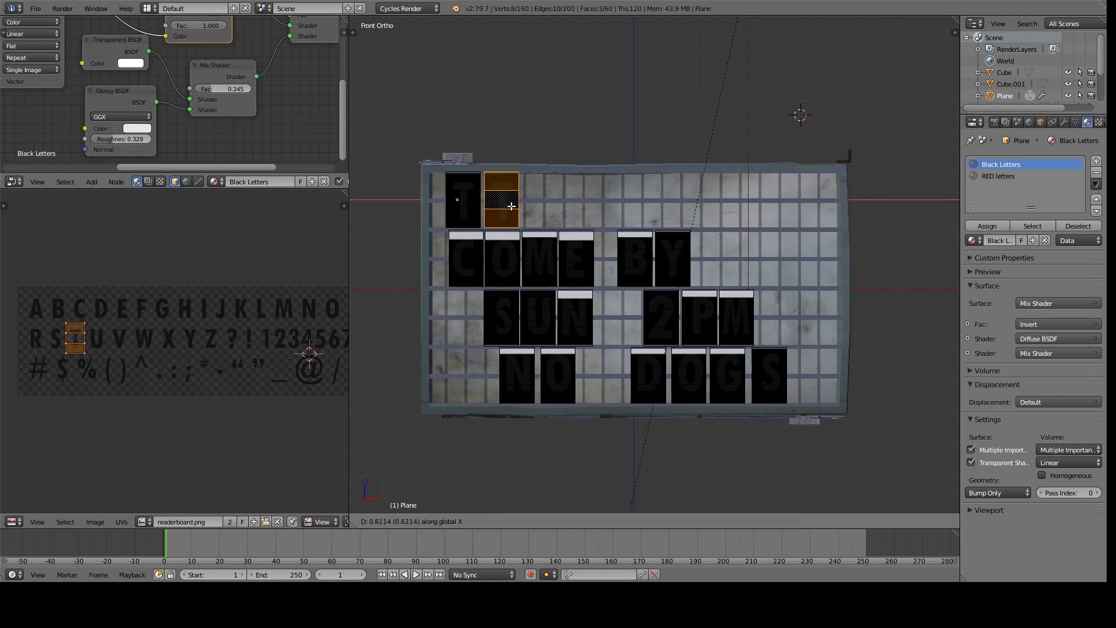
{"action": "left_click", "coordinate": [509, 206]}
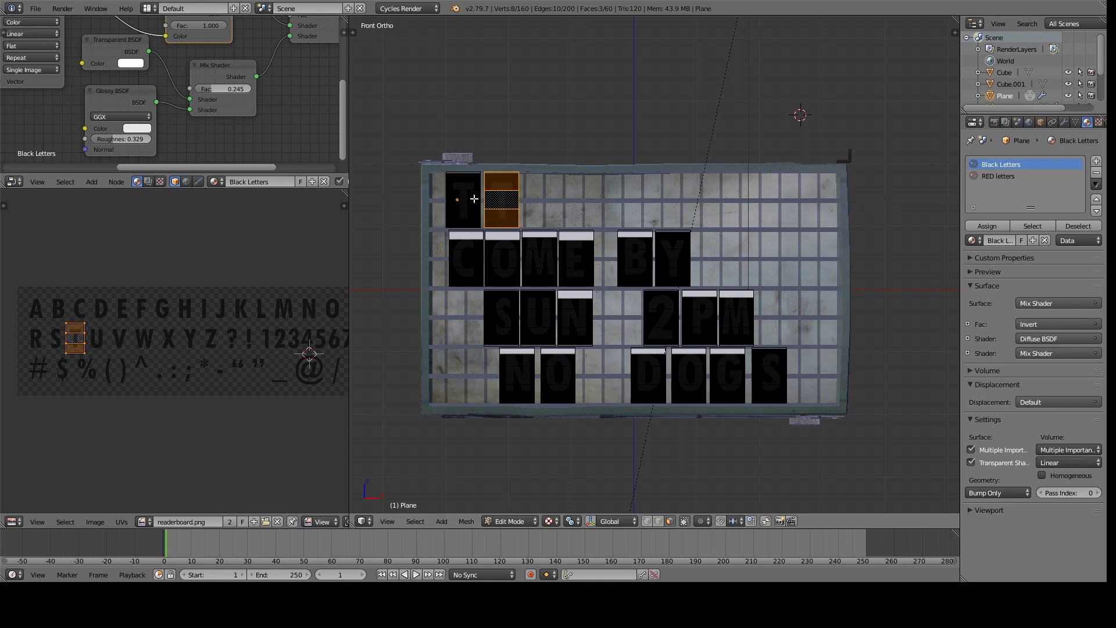
Add four more horizontal duplicates of the T tile along the top row
{"action": "key", "text": "shift+d"}
{"action": "key", "text": "x"}
{"action": "left_click", "coordinate": [514, 200]}
{"action": "key", "text": "shift+d"}
{"action": "key", "text": "x"}
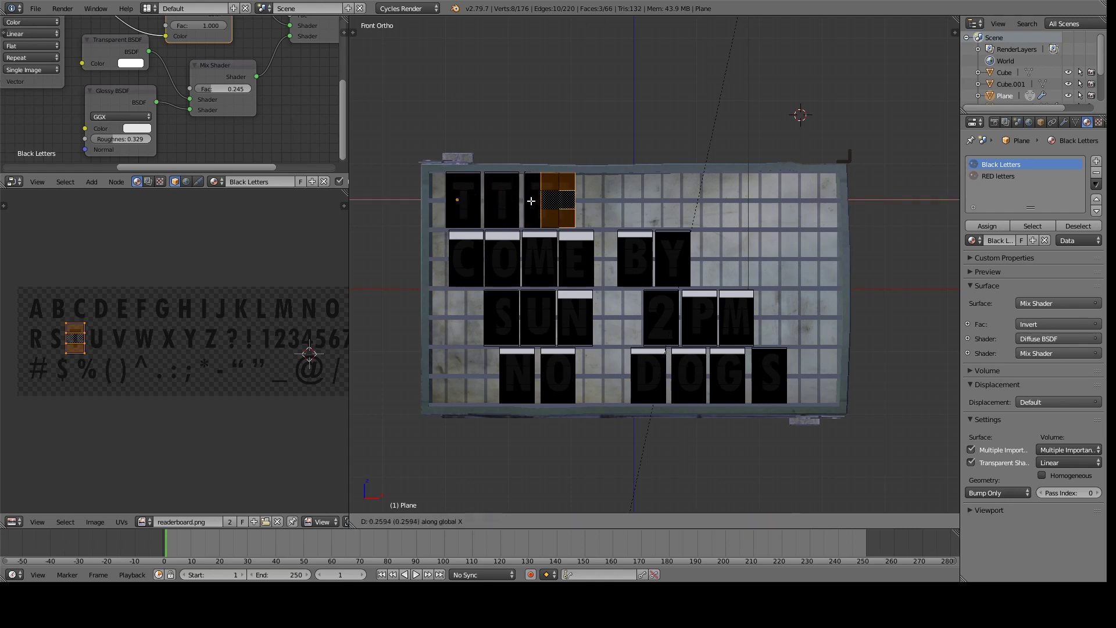
{"action": "left_click", "coordinate": [551, 202]}
{"action": "key", "text": "shift+d"}
{"action": "key", "text": "x"}
{"action": "left_click", "coordinate": [590, 201]}
{"action": "key", "text": "shift+d"}
{"action": "key", "text": "x"}
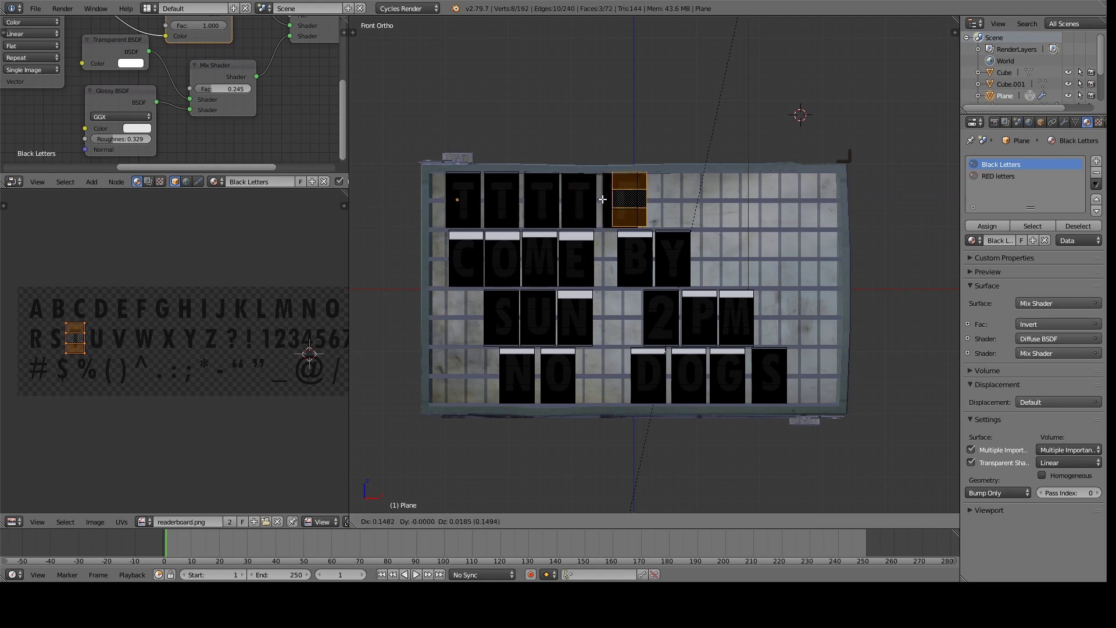
{"action": "left_click", "coordinate": [632, 200]}
Place the remaining T copies until the top row is filled to its end, about ten across
{"action": "key", "text": "shift+d"}
{"action": "key", "text": "x"}
{"action": "left_click", "coordinate": [669, 201]}
{"action": "key", "text": "shift+d"}
{"action": "key", "text": "x"}
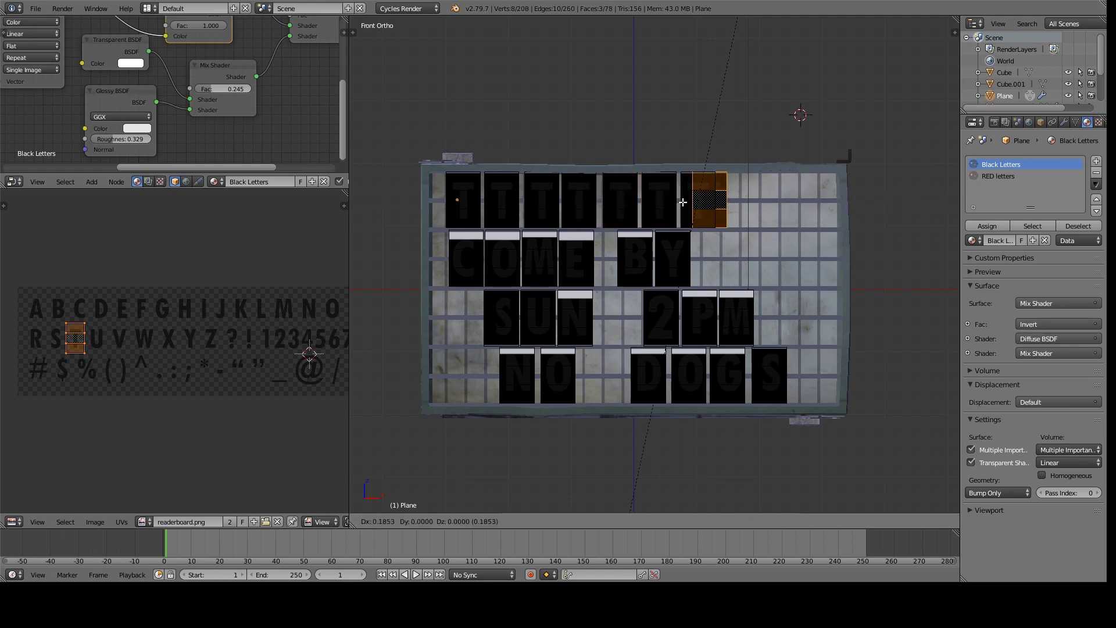
{"action": "left_click", "coordinate": [704, 201]}
{"action": "key", "text": "shift+d"}
{"action": "key", "text": "x"}
{"action": "left_click", "coordinate": [744, 199]}
{"action": "key", "text": "shift+d"}
{"action": "key", "text": "x"}
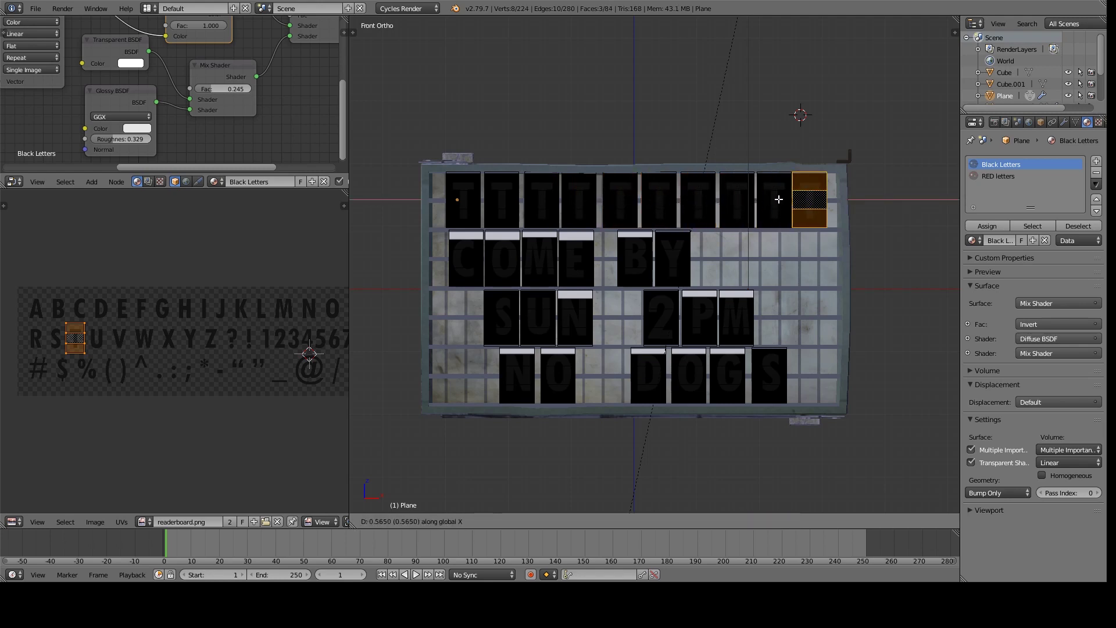
{"action": "left_click", "coordinate": [781, 200]}
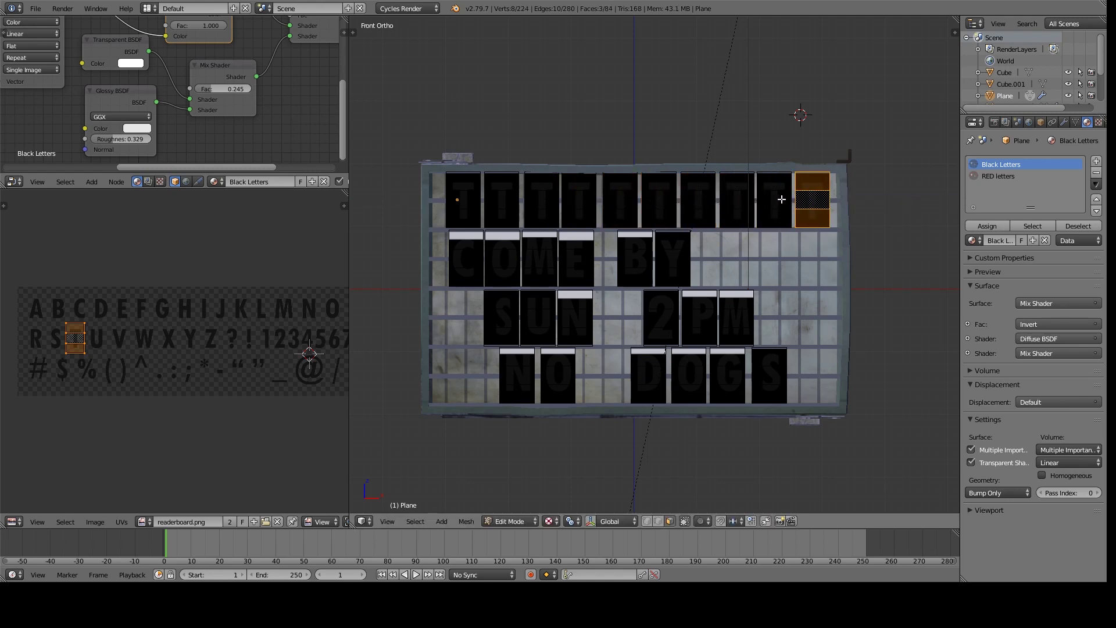
{"action": "right_click", "coordinate": [459, 198]}
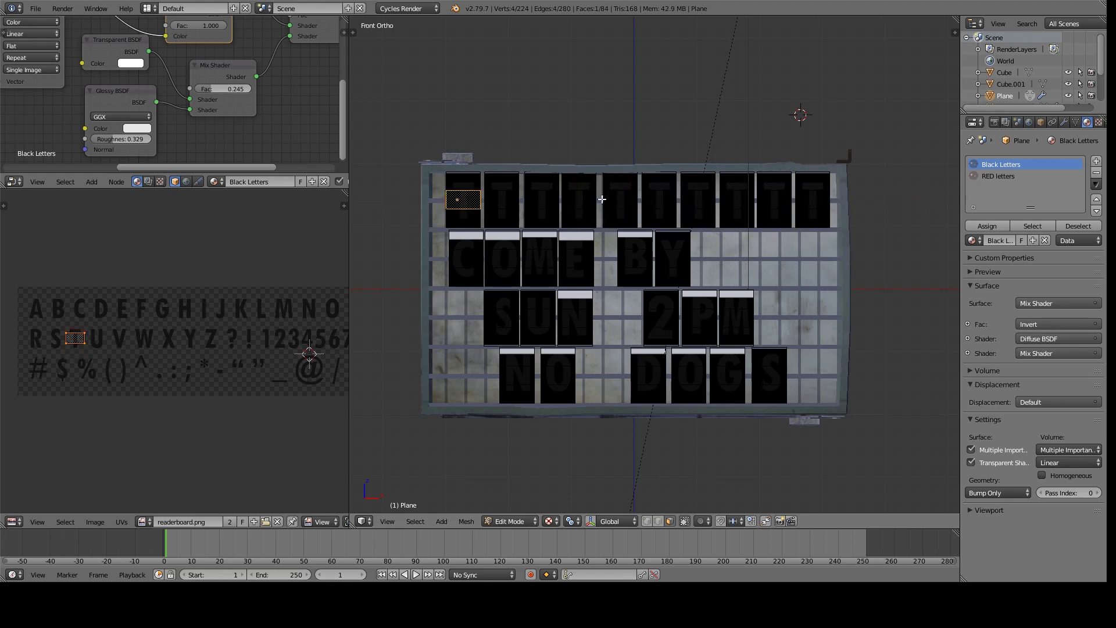
Select the whole first T tile and load readerboard.png in the UV/Image Editor
{"action": "scroll", "coordinate": [540, 197], "scroll_direction": "up", "scroll_amount": 1}
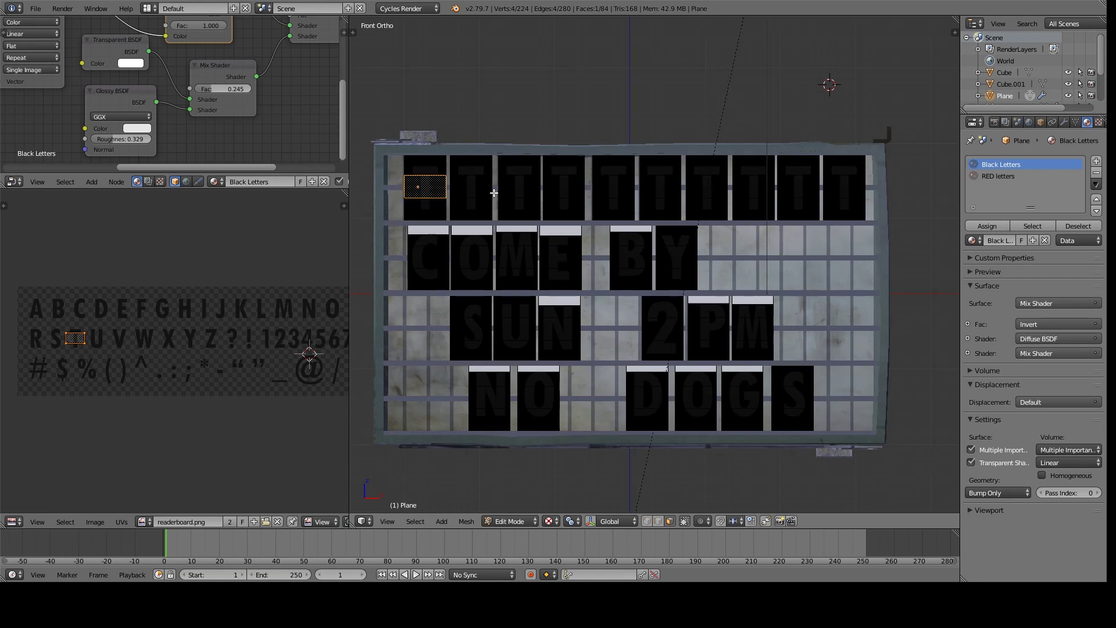
{"action": "key", "text": "l"}
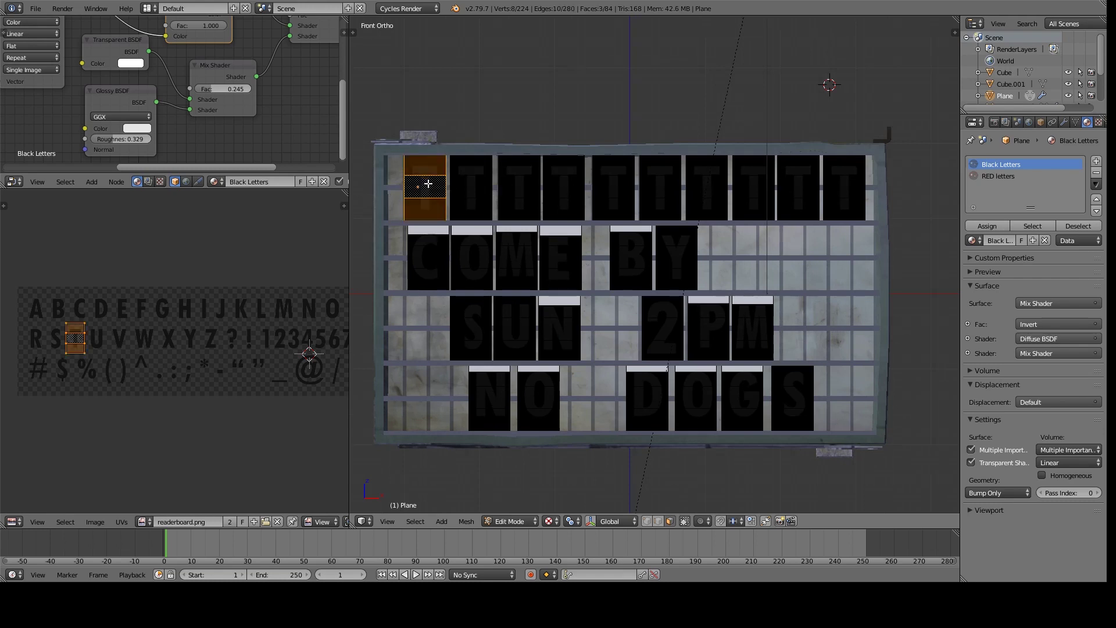
{"action": "scroll", "coordinate": [162, 349], "scroll_direction": "up", "scroll_amount": 1}
{"action": "left_click", "coordinate": [11, 522]}
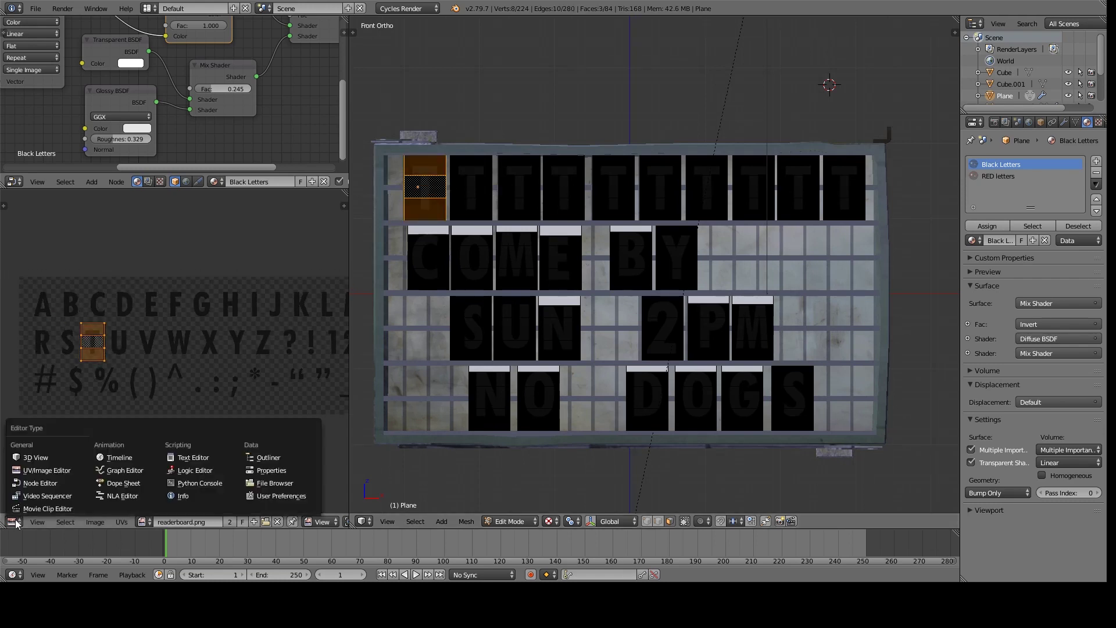
{"action": "left_click", "coordinate": [35, 472]}
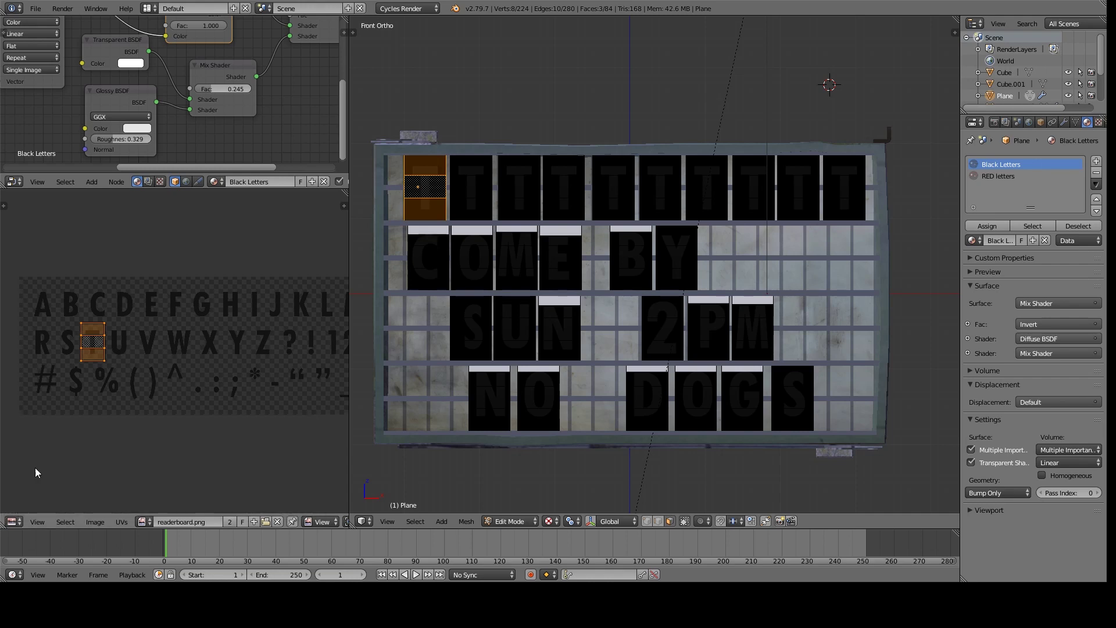
{"action": "left_click", "coordinate": [142, 522]}
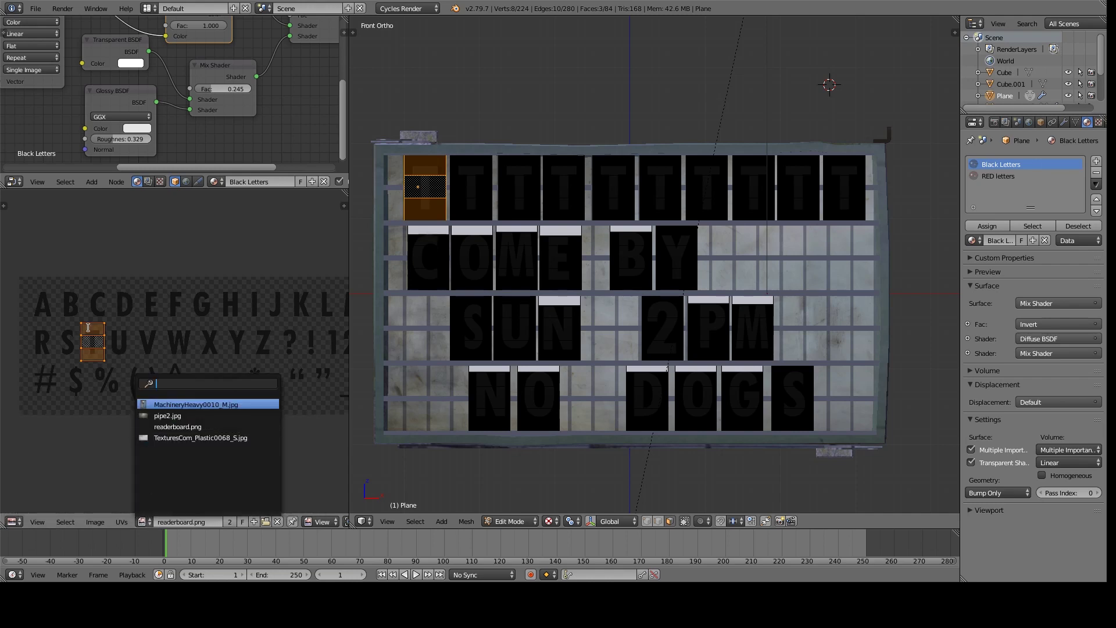
Move the first cell's UVs onto S and the second cell's UVs onto A
{"action": "key", "text": "g"}
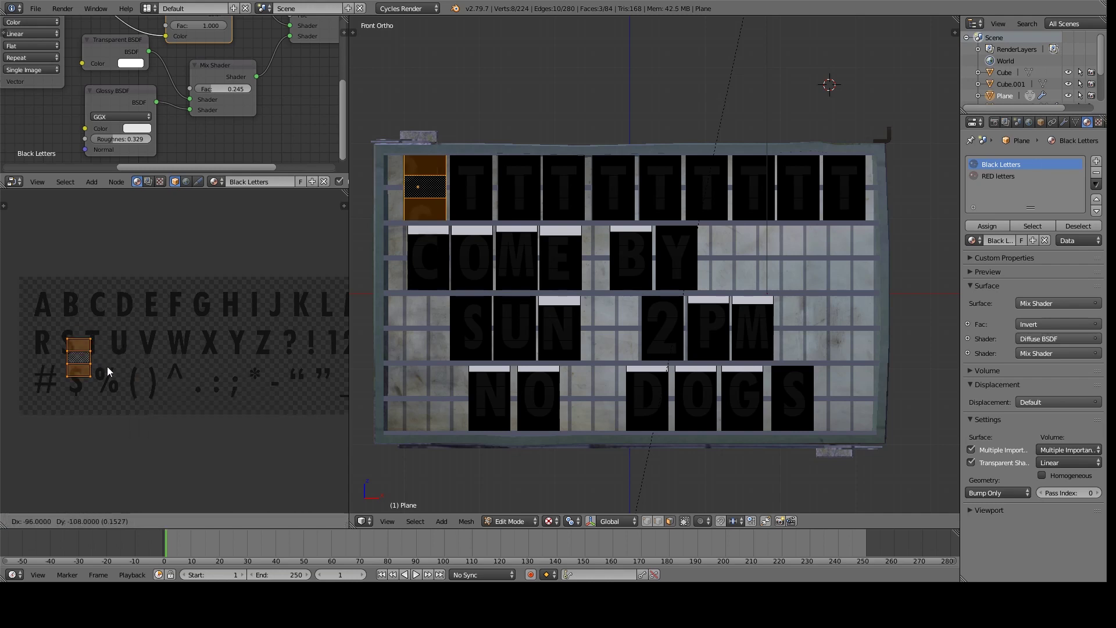
{"action": "key", "text": "Escape"}
{"action": "key", "text": "g"}
{"action": "key", "text": "x"}
{"action": "left_click", "coordinate": [120, 352]}
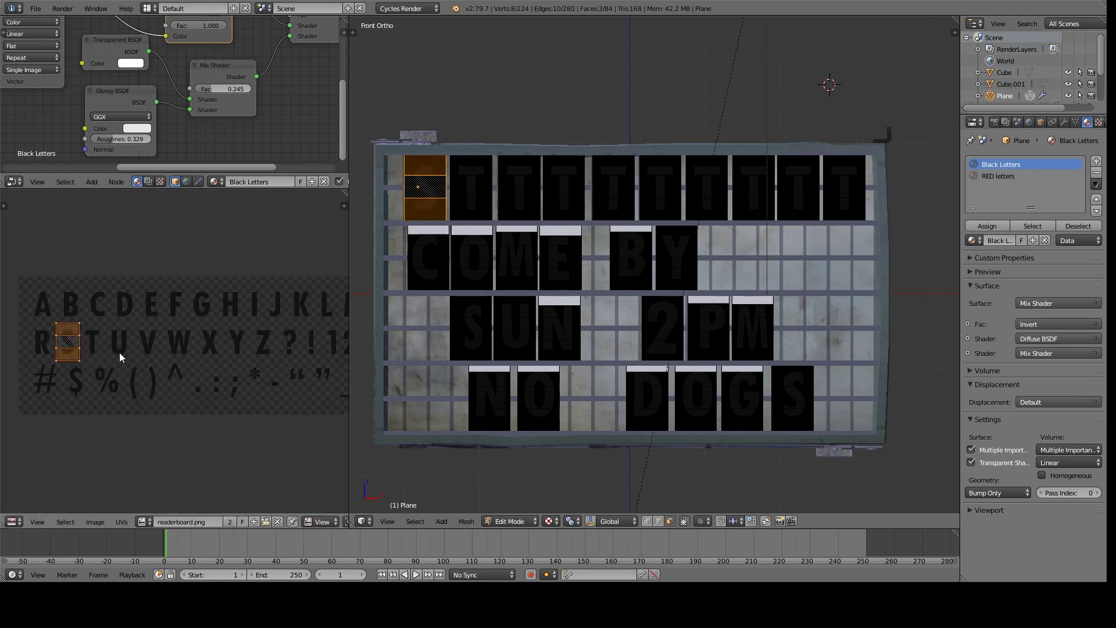
{"action": "right_click", "coordinate": [462, 186]}
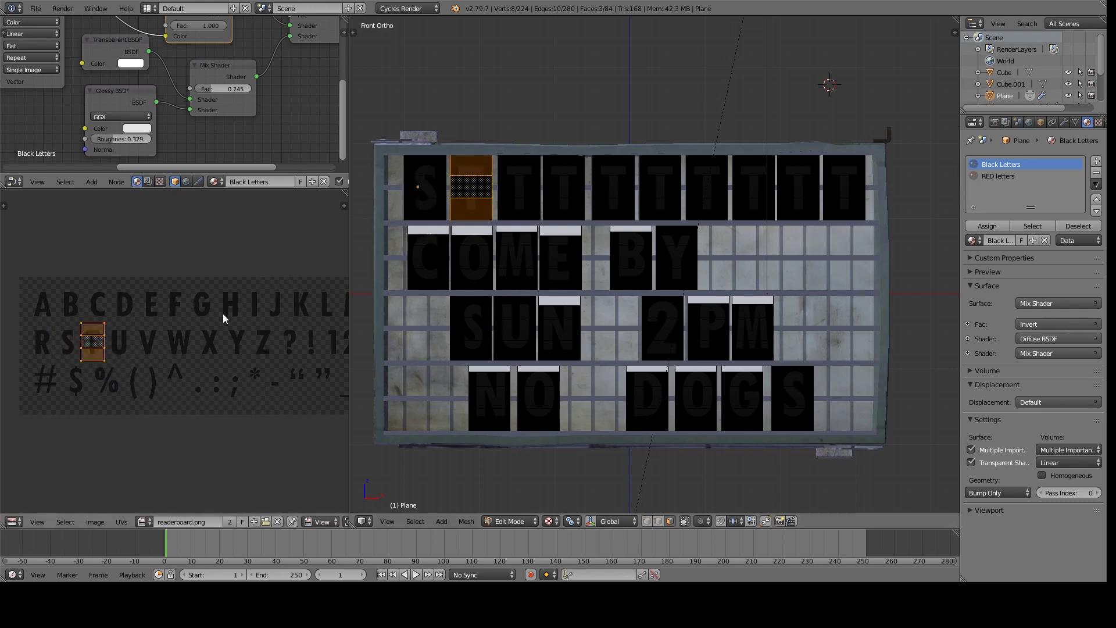
{"action": "key", "text": "g"}
{"action": "left_click", "coordinate": [148, 281]}
Map the third top-row cell's UVs onto the letter N
{"action": "right_click", "coordinate": [519, 186]}
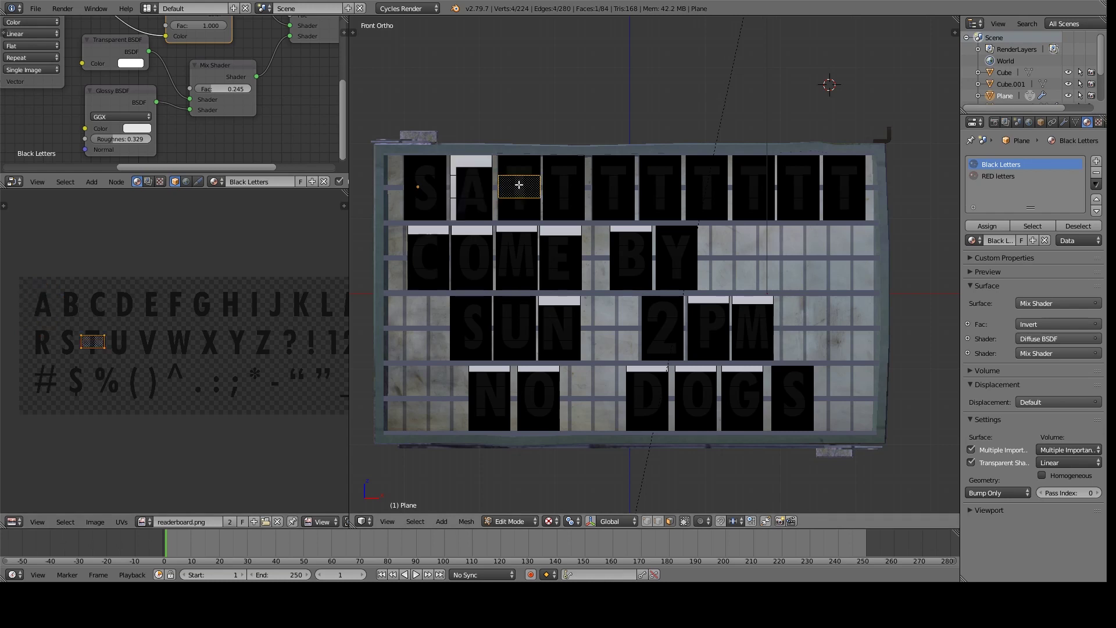
{"action": "key", "text": "g"}
{"action": "left_click", "coordinate": [312, 312]}
{"action": "middle_click_drag", "start_coordinate": [312, 312], "coordinate": [215, 322]}
{"action": "key", "text": "g"}
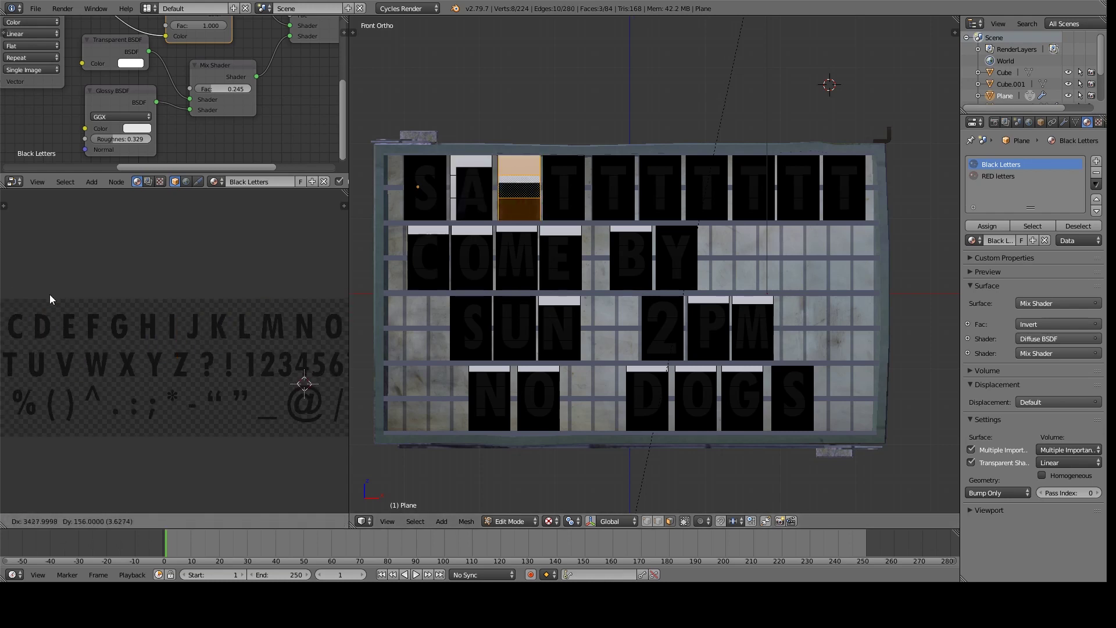
{"action": "key", "text": "Escape"}
{"action": "scroll", "coordinate": [208, 343], "scroll_direction": "down", "scroll_amount": 2}
{"action": "key", "text": "g"}
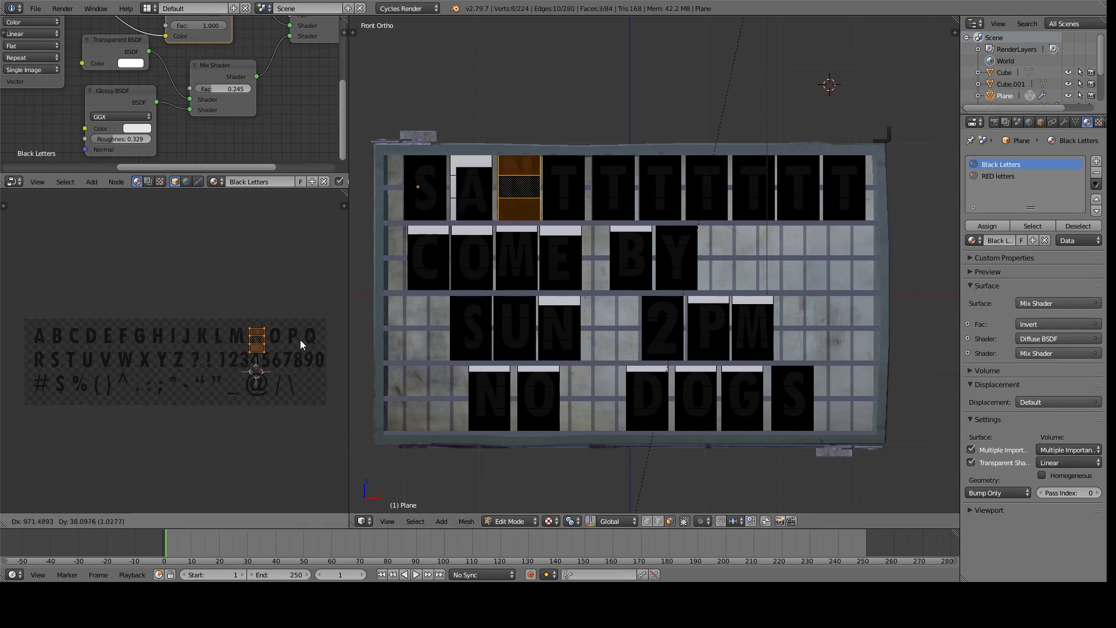
{"action": "left_click", "coordinate": [299, 336]}
Map the fourth top-row cell's UVs onto the letter D
{"action": "right_click", "coordinate": [565, 192]}
{"action": "key", "text": "g"}
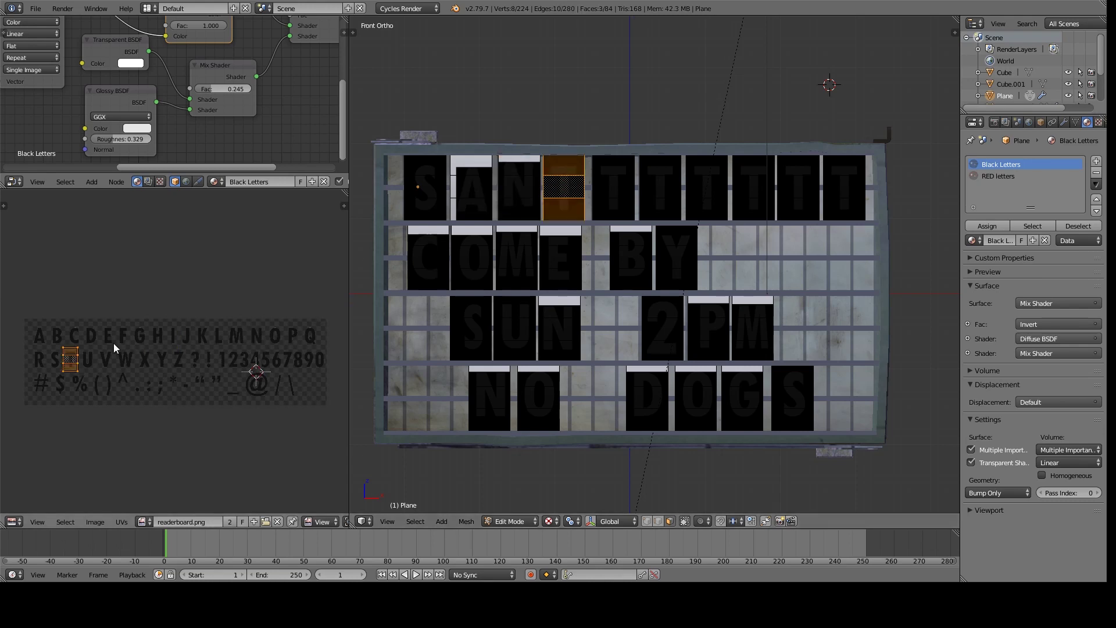
{"action": "scroll", "coordinate": [114, 343], "scroll_direction": "up", "scroll_amount": 3}
{"action": "left_click", "coordinate": [151, 355]}
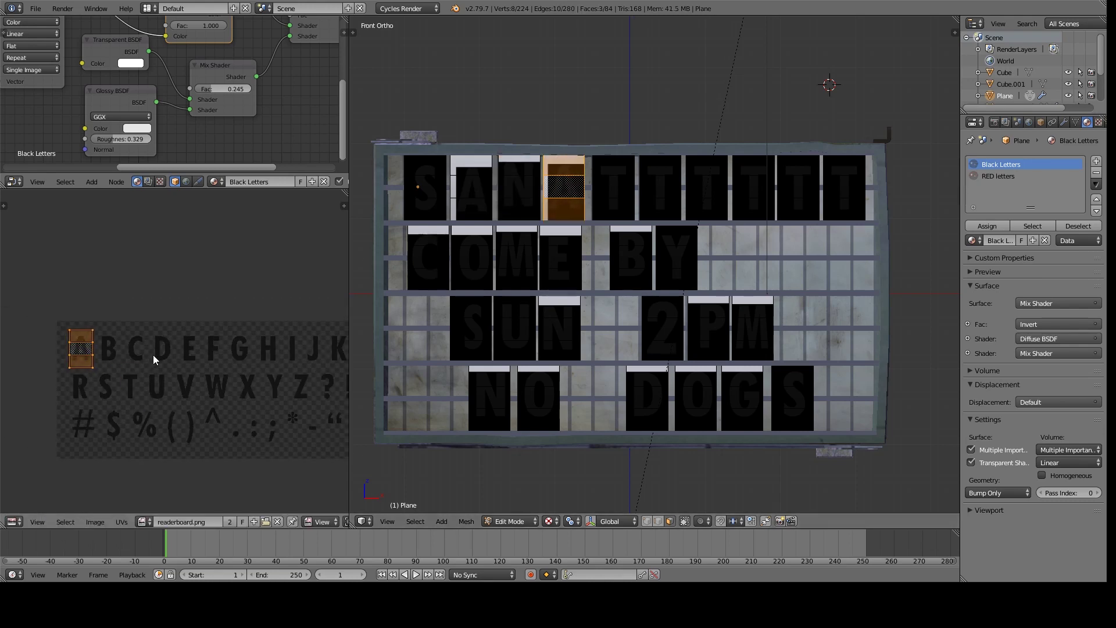
{"action": "right_click", "coordinate": [605, 193]}
{"action": "right_click", "coordinate": [560, 196]}
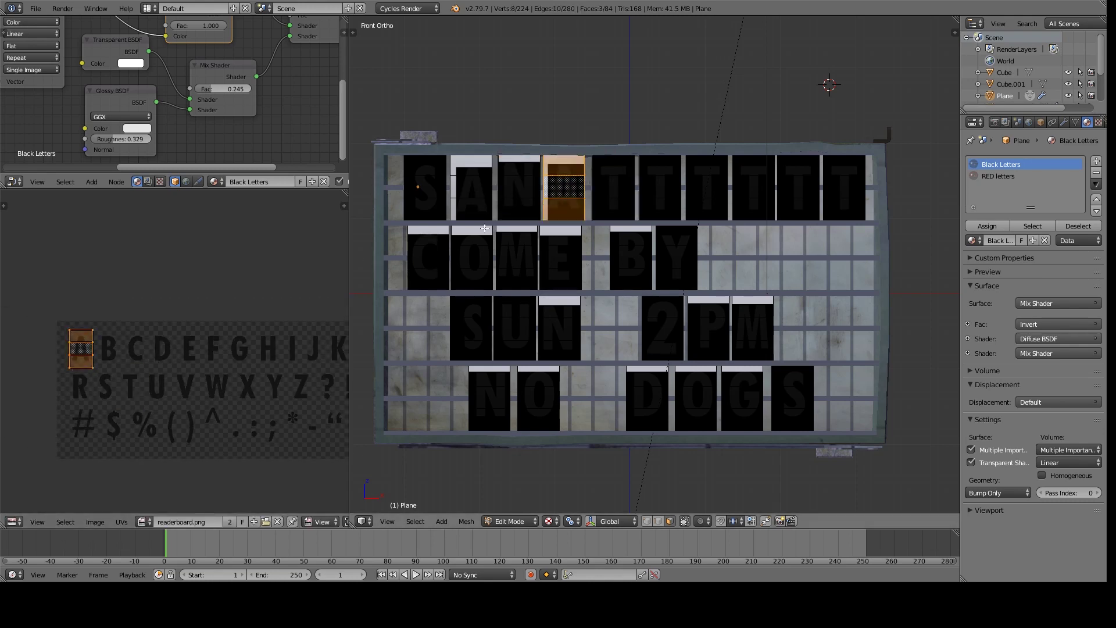
{"action": "key", "text": "g"}
{"action": "left_click", "coordinate": [272, 346]}
Slide the fifth top-row cell's UVs horizontally onto the letter W
{"action": "middle_click_drag", "start_coordinate": [516, 298], "coordinate": [503, 302], "text": "shift"}
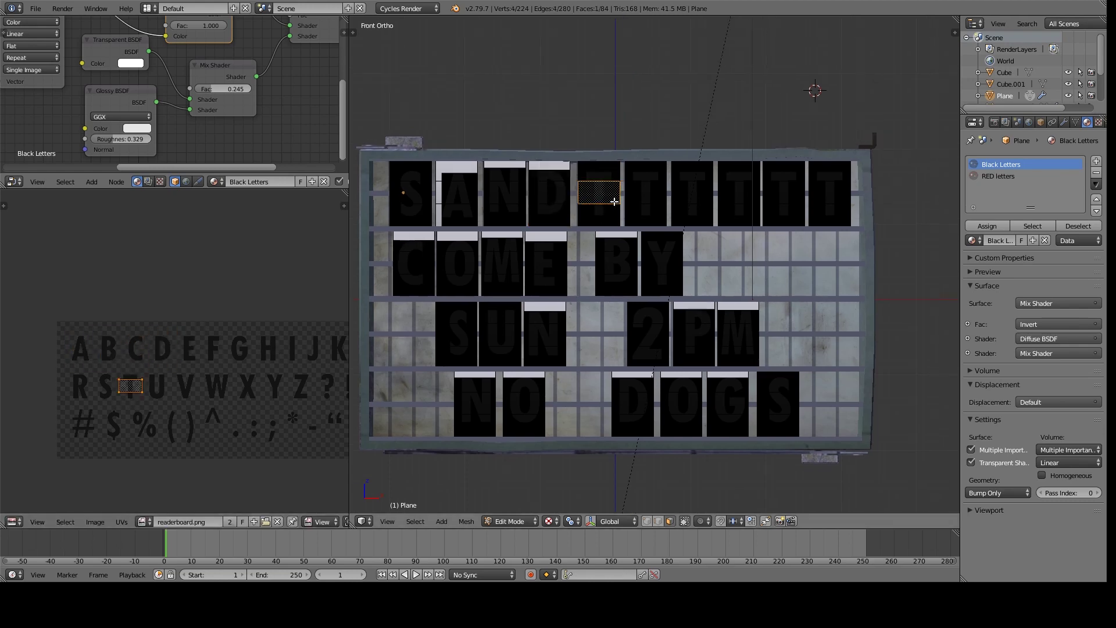
{"action": "right_click", "coordinate": [599, 195]}
{"action": "scroll", "coordinate": [182, 391], "scroll_direction": "down", "scroll_amount": 2}
{"action": "key", "text": "g"}
{"action": "key", "text": "x"}
{"action": "left_click", "coordinate": [270, 398]}
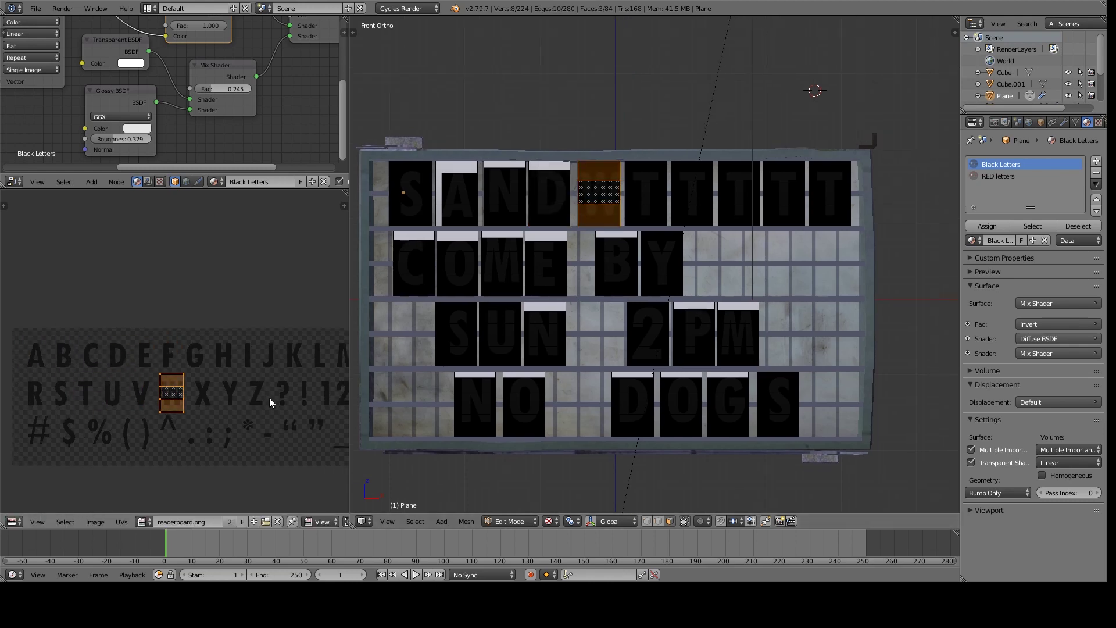
Remap the second top-row cell's UVs from A onto the digit 4
{"action": "right_click", "coordinate": [640, 187]}
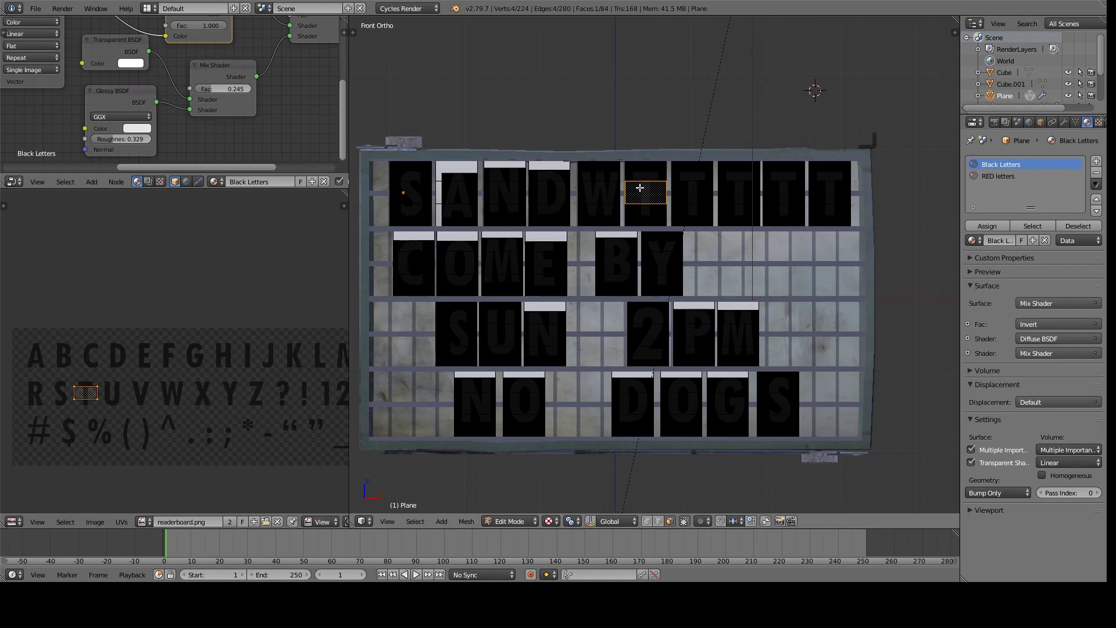
{"action": "right_click", "coordinate": [457, 192]}
{"action": "key", "text": "g"}
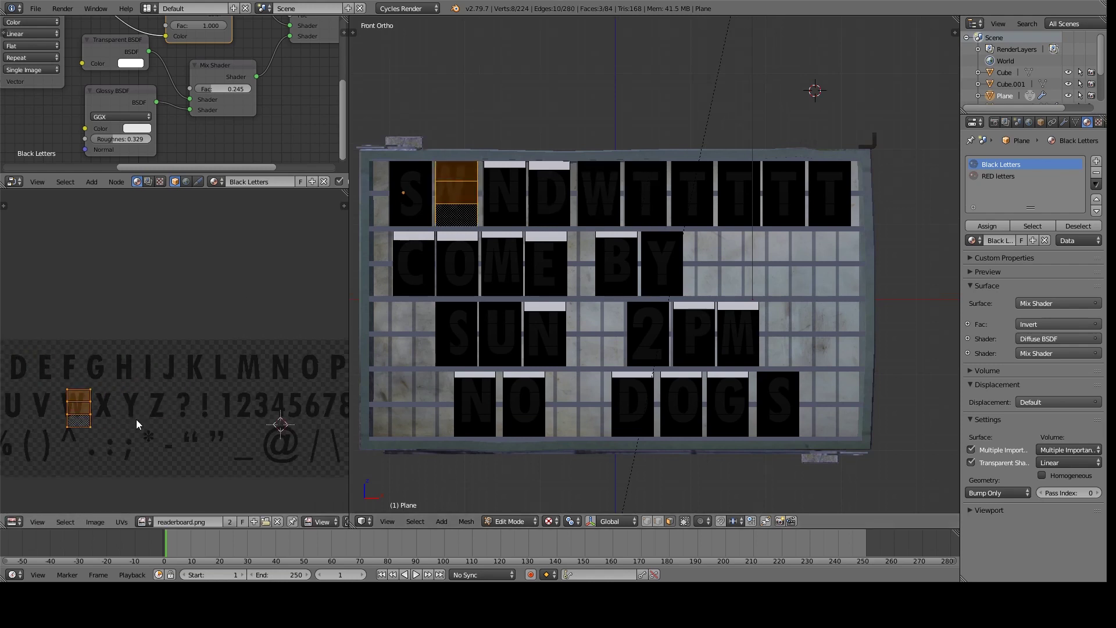
{"action": "left_click", "coordinate": [196, 413]}
{"action": "key", "text": "g"}
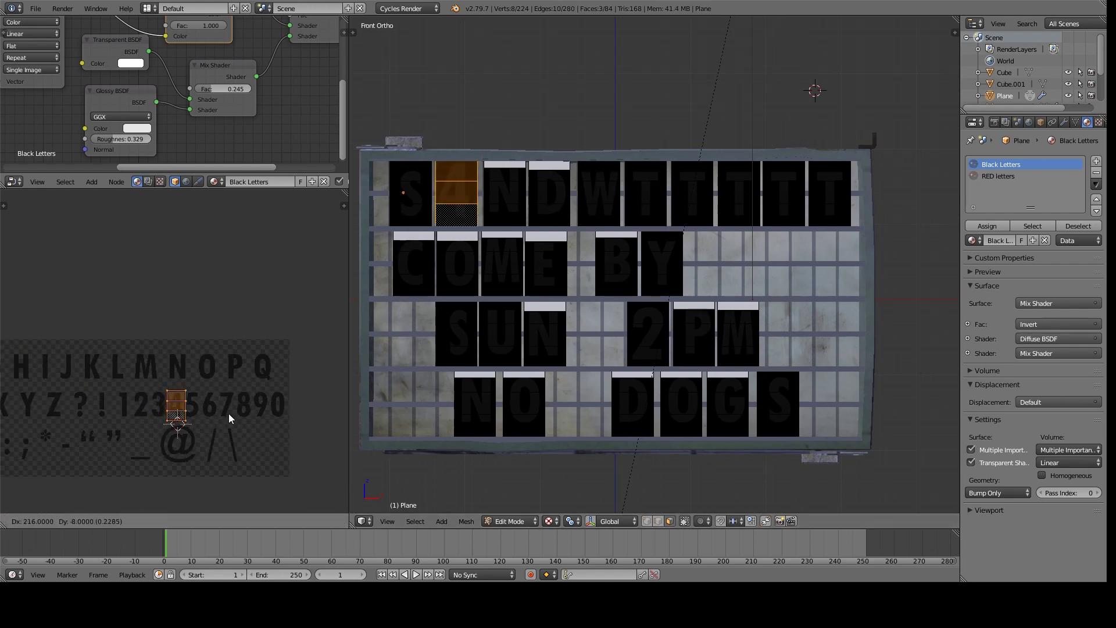
{"action": "left_click", "coordinate": [223, 429]}
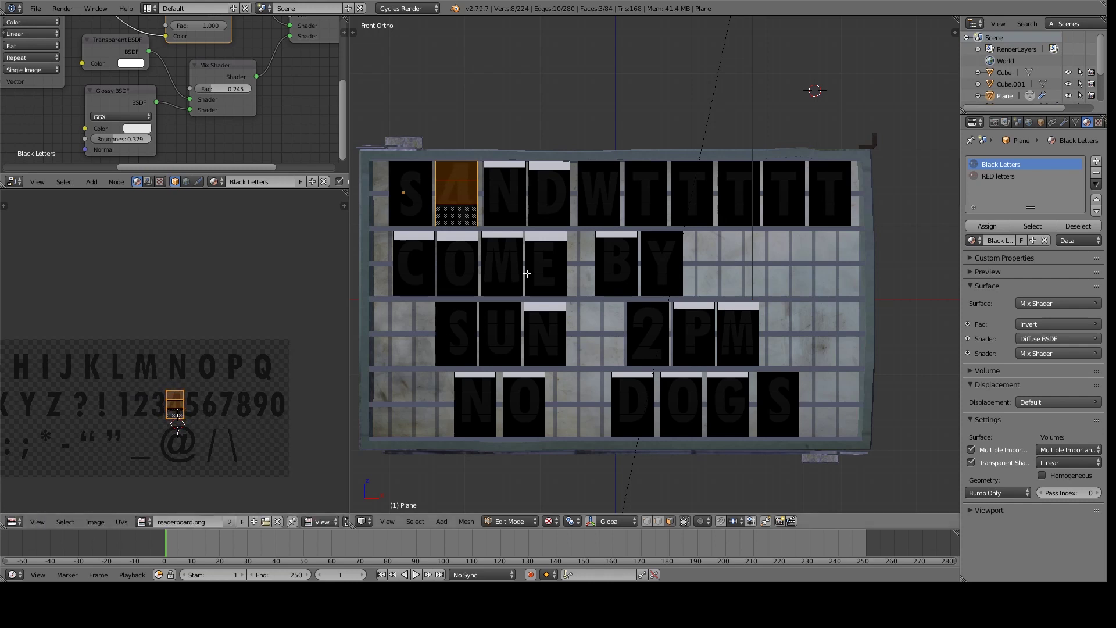
Map the sixth cell's UVs onto I and the seventh cell's UVs onto C
{"action": "right_click", "coordinate": [596, 204]}
{"action": "right_click", "coordinate": [661, 198]}
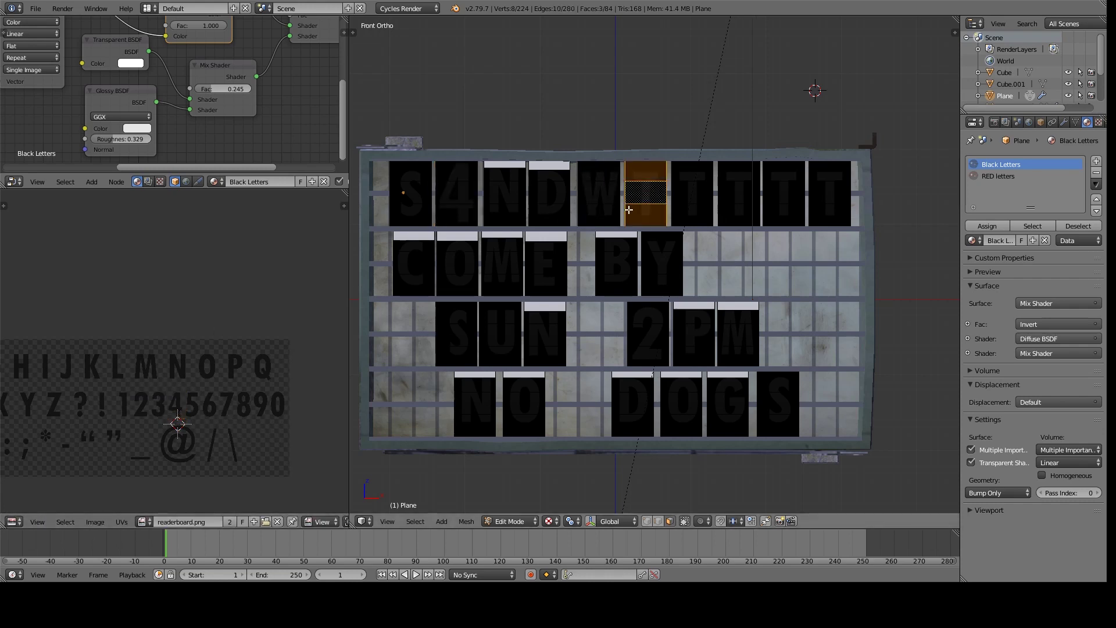
{"action": "middle_click_drag", "start_coordinate": [46, 366], "coordinate": [224, 346]}
{"action": "key", "text": "g"}
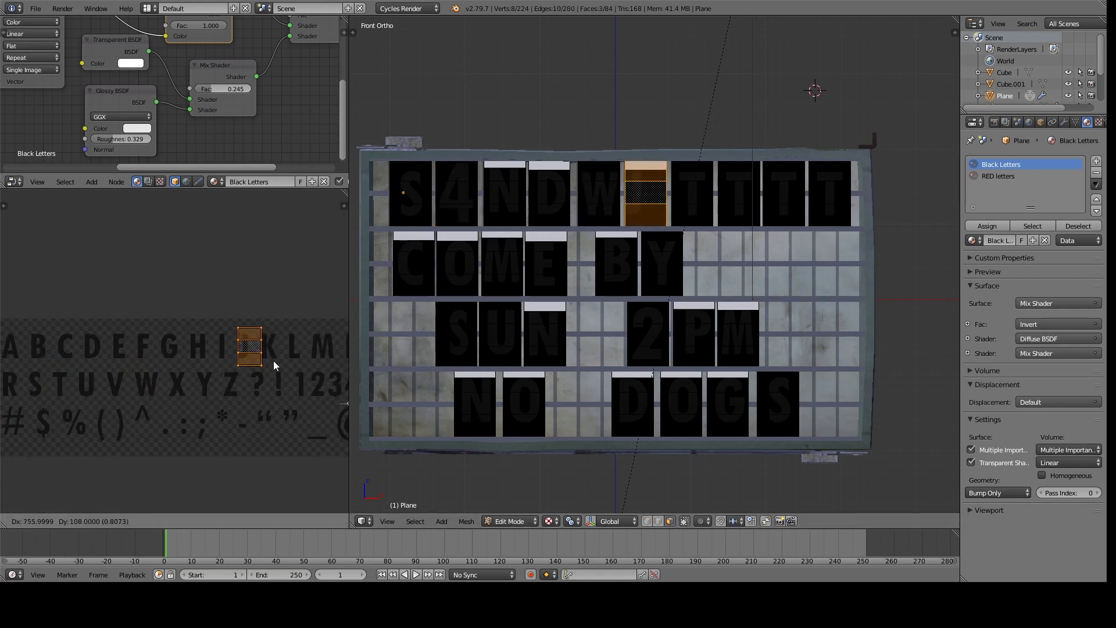
{"action": "left_click", "coordinate": [245, 358]}
{"action": "right_click", "coordinate": [695, 194]}
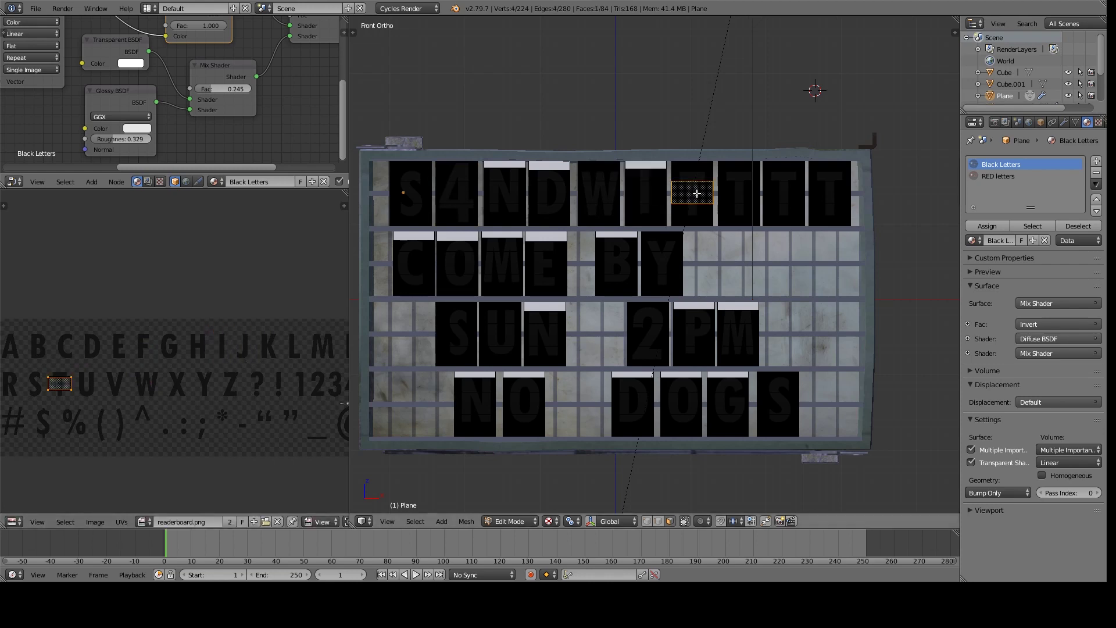
{"action": "middle_click_drag", "start_coordinate": [183, 390], "coordinate": [212, 409]}
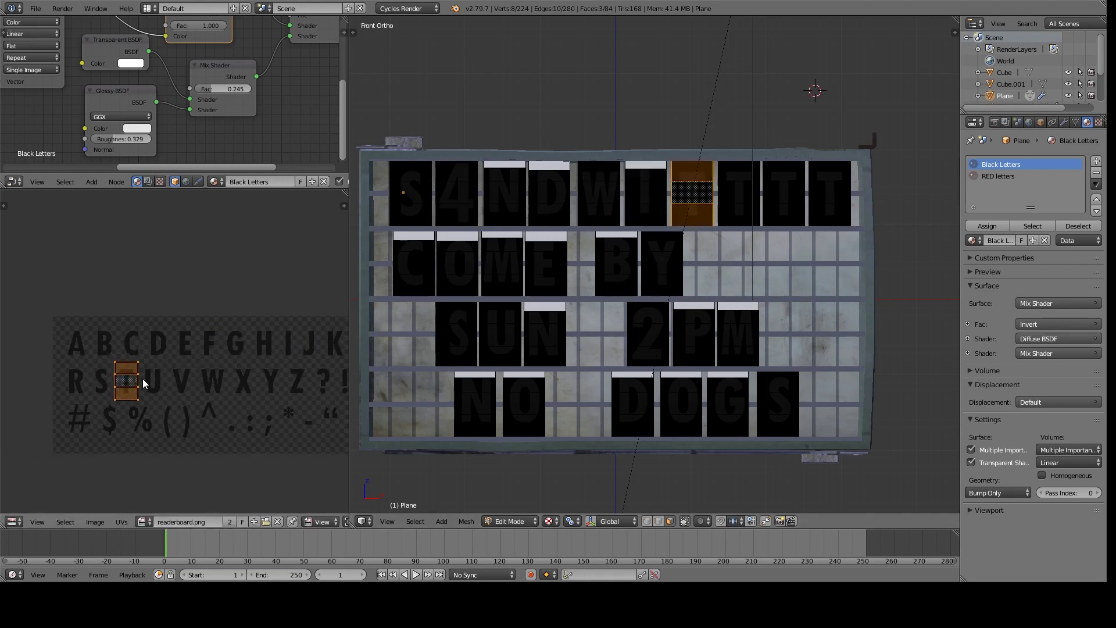
{"action": "key", "text": "g"}
{"action": "left_click", "coordinate": [148, 342]}
Move and rescale the eighth top-row cell's UVs onto the letter H
{"action": "right_click", "coordinate": [739, 195]}
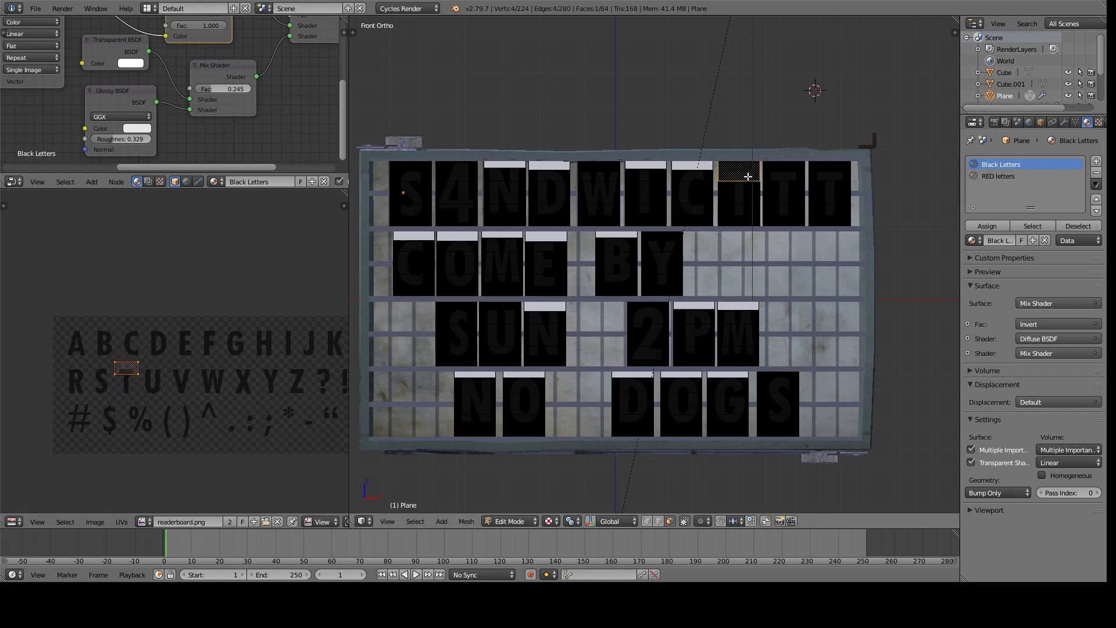
{"action": "middle_click_drag", "start_coordinate": [174, 383], "coordinate": [110, 409]}
{"action": "key", "text": "g"}
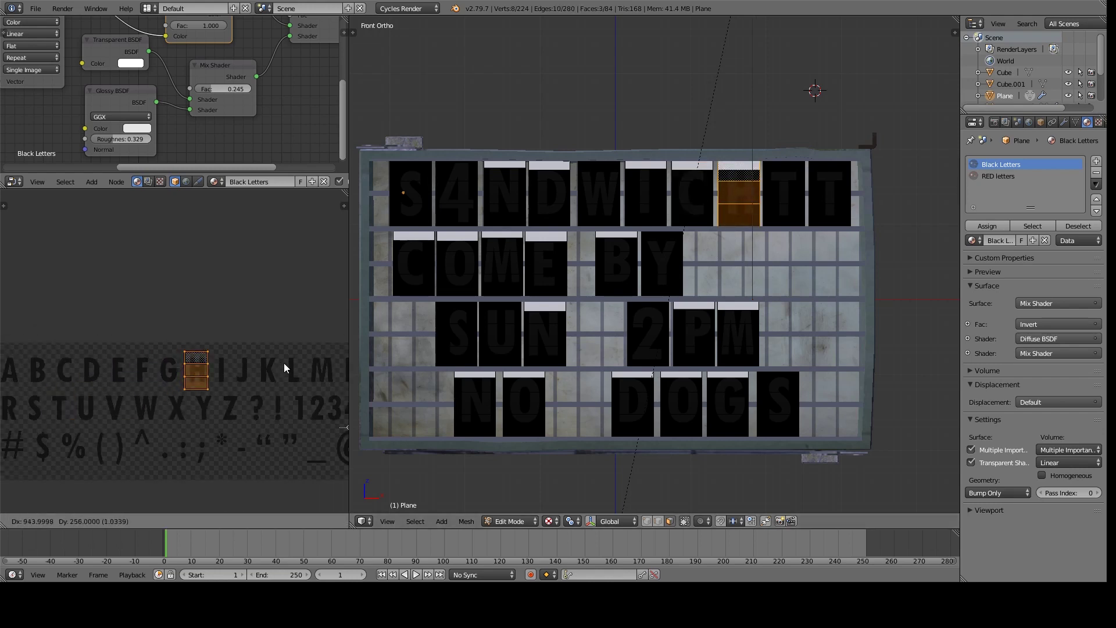
{"action": "left_click", "coordinate": [284, 363]}
{"action": "key", "text": "s"}
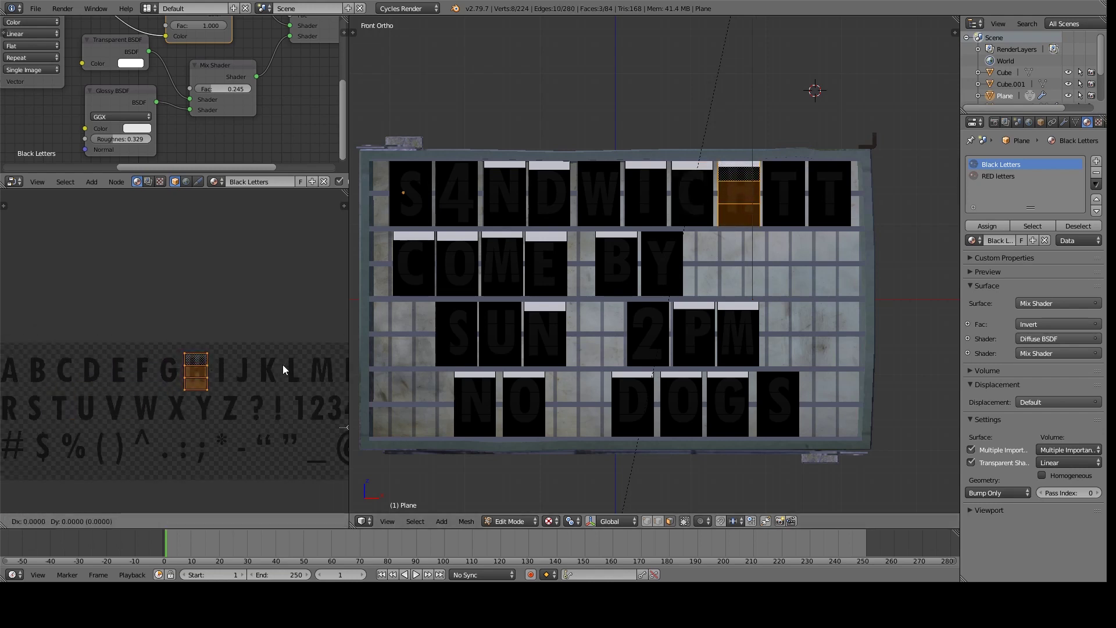
{"action": "left_click", "coordinate": [282, 365]}
Map the ninth cell's UVs onto E and the last cell's UVs onto S
{"action": "right_click", "coordinate": [785, 191]}
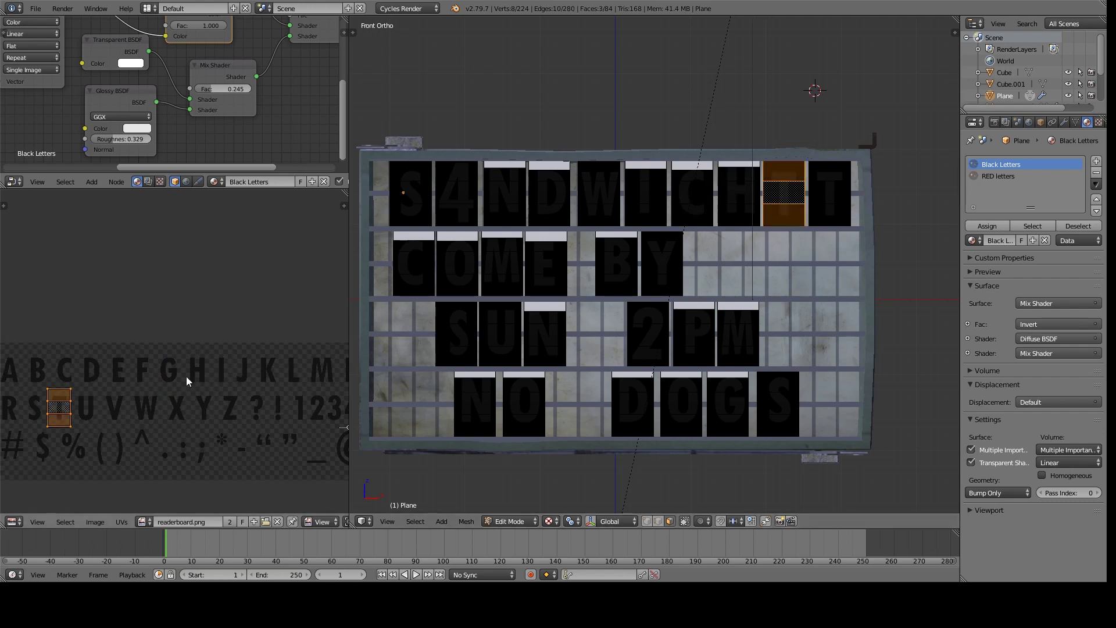
{"action": "middle_click_drag", "start_coordinate": [142, 410], "coordinate": [194, 410]}
{"action": "key", "text": "g"}
{"action": "left_click", "coordinate": [256, 371]}
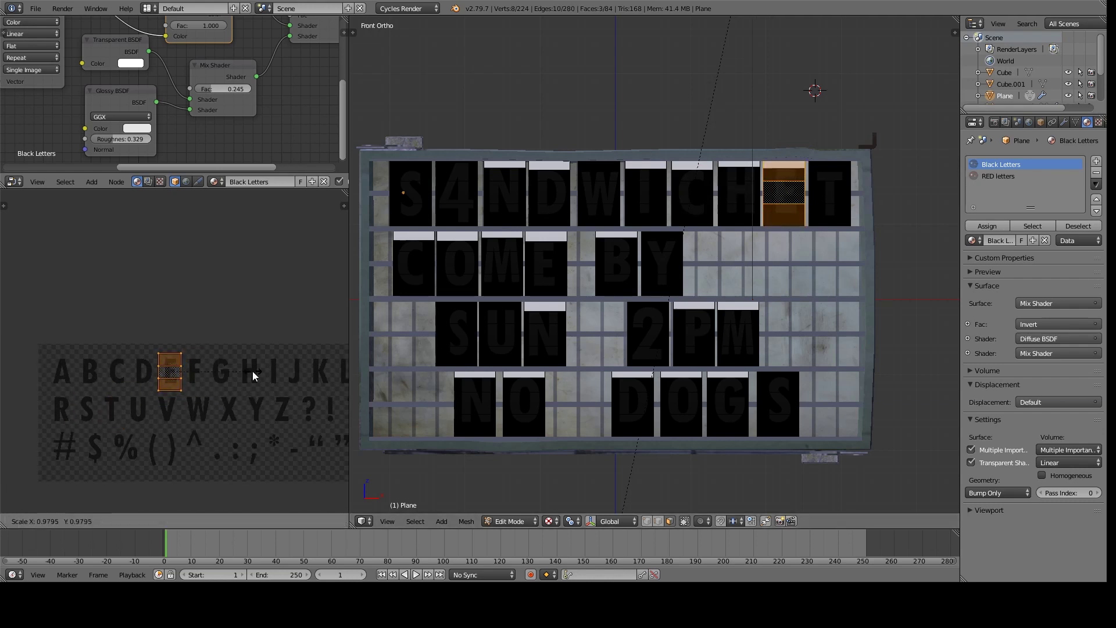
{"action": "right_click", "coordinate": [829, 195]}
{"action": "key", "text": "g"}
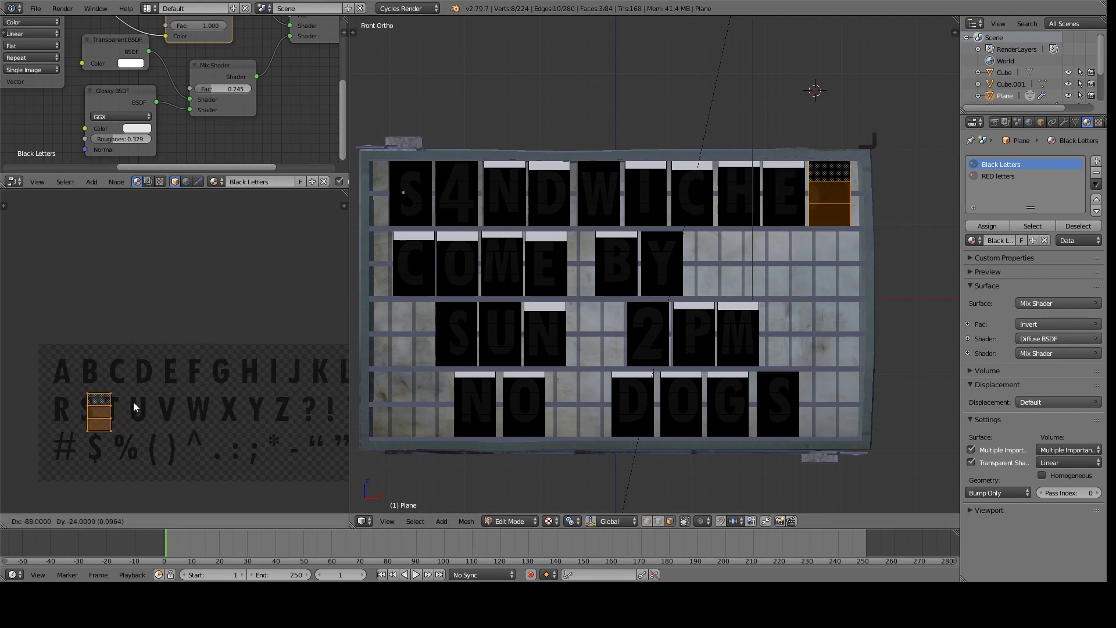
{"action": "left_click", "coordinate": [121, 402]}
Preview the rendered sign showing S4NDWICHES, then return to textured face editing
{"action": "key", "text": "Tab"}
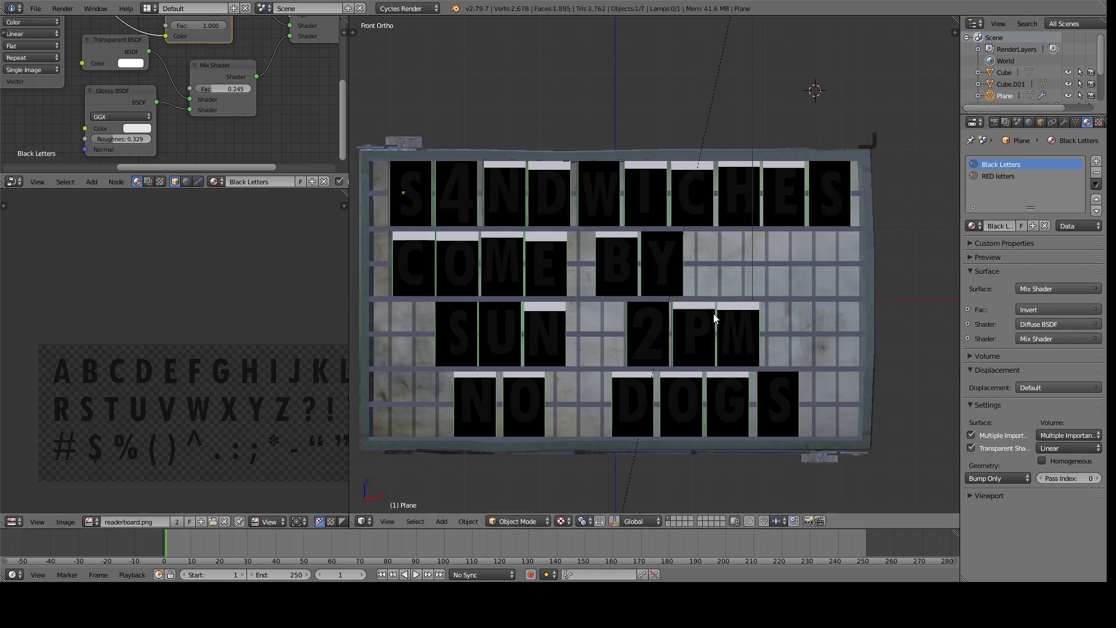
{"action": "key", "text": "shift+z"}
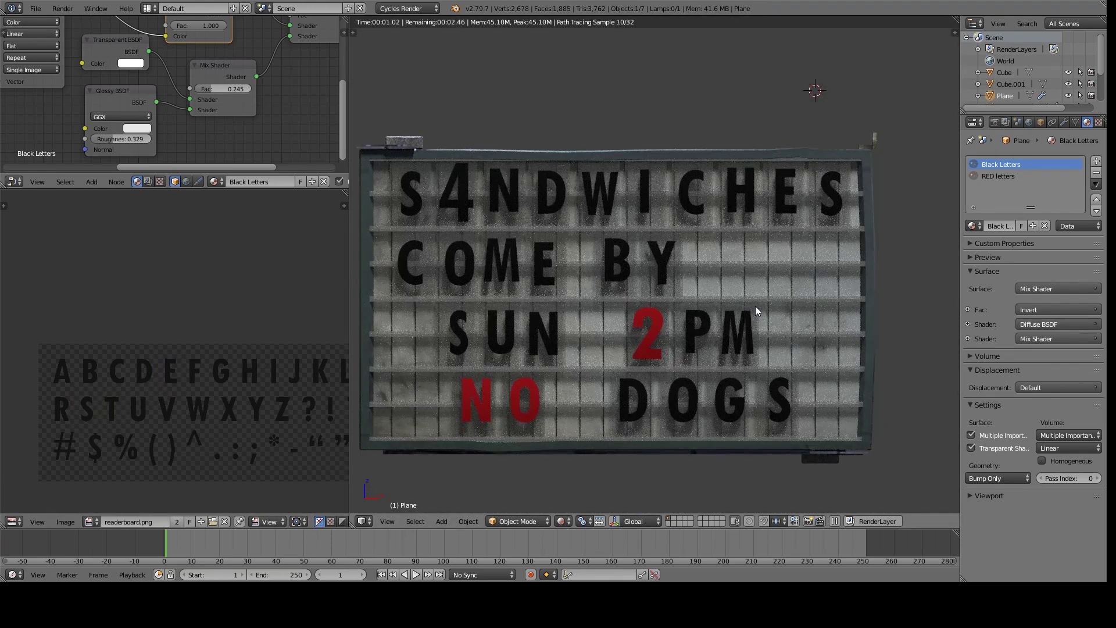
{"action": "middle_click_drag", "start_coordinate": [746, 210], "coordinate": [678, 239]}
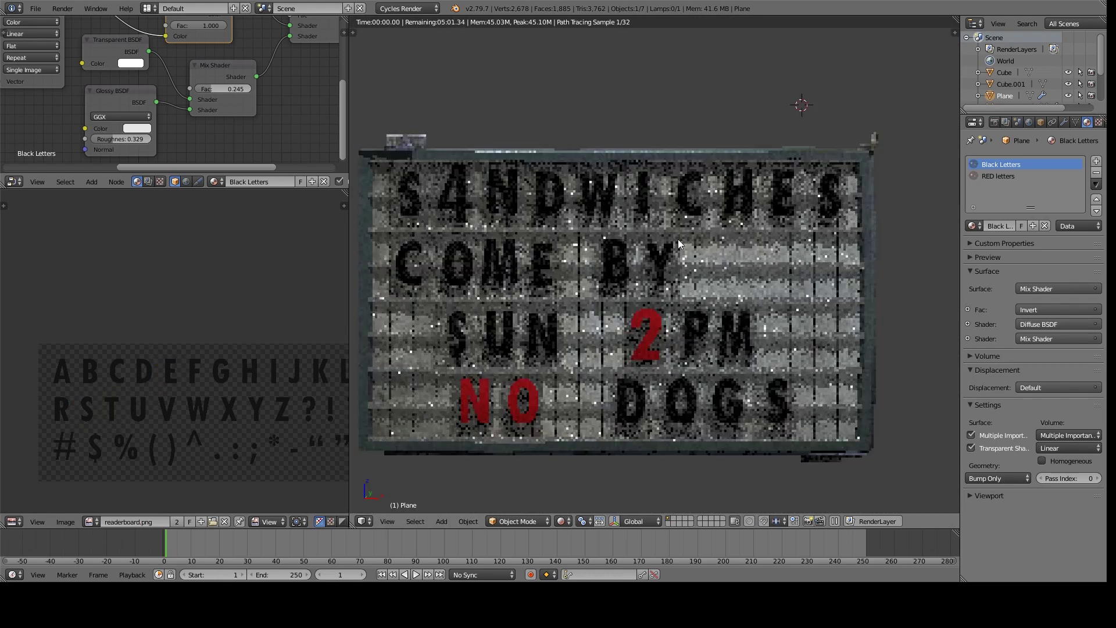
{"action": "key", "text": "shift+z"}
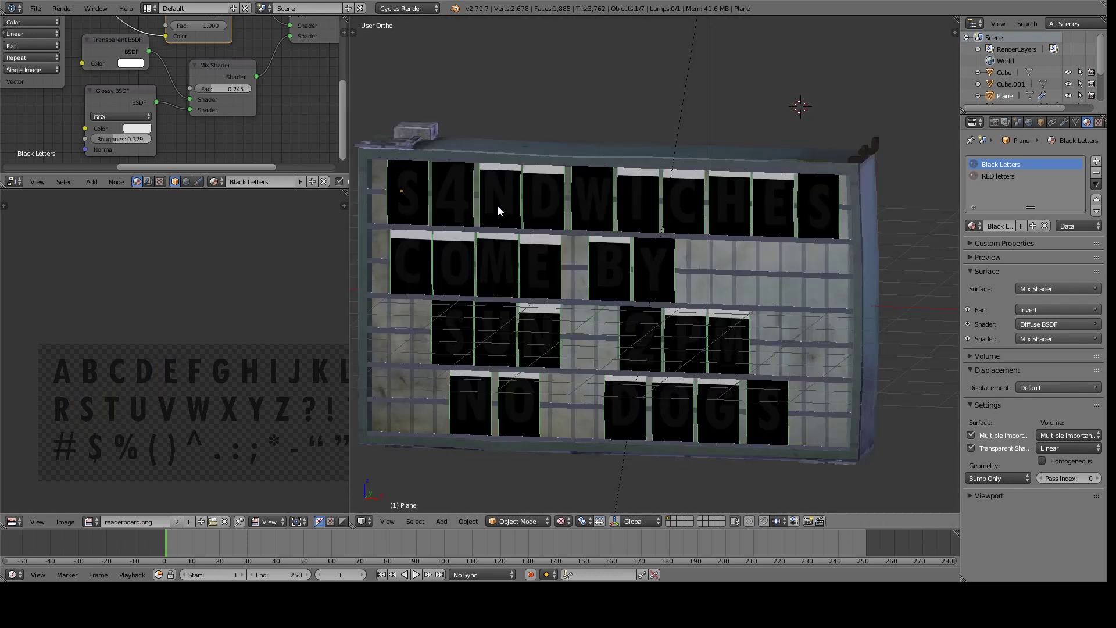
{"action": "key", "text": "Tab"}
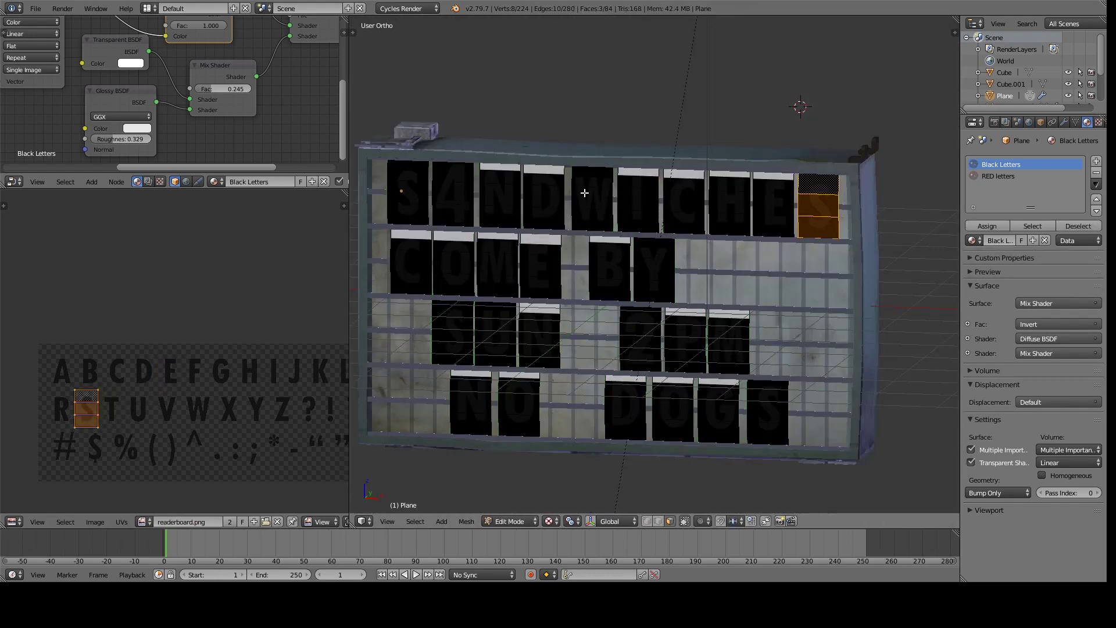
Select the whole first S and C tiles and assign them the RED letters material
{"action": "right_click", "coordinate": [590, 196]}
{"action": "right_click", "coordinate": [673, 195]}
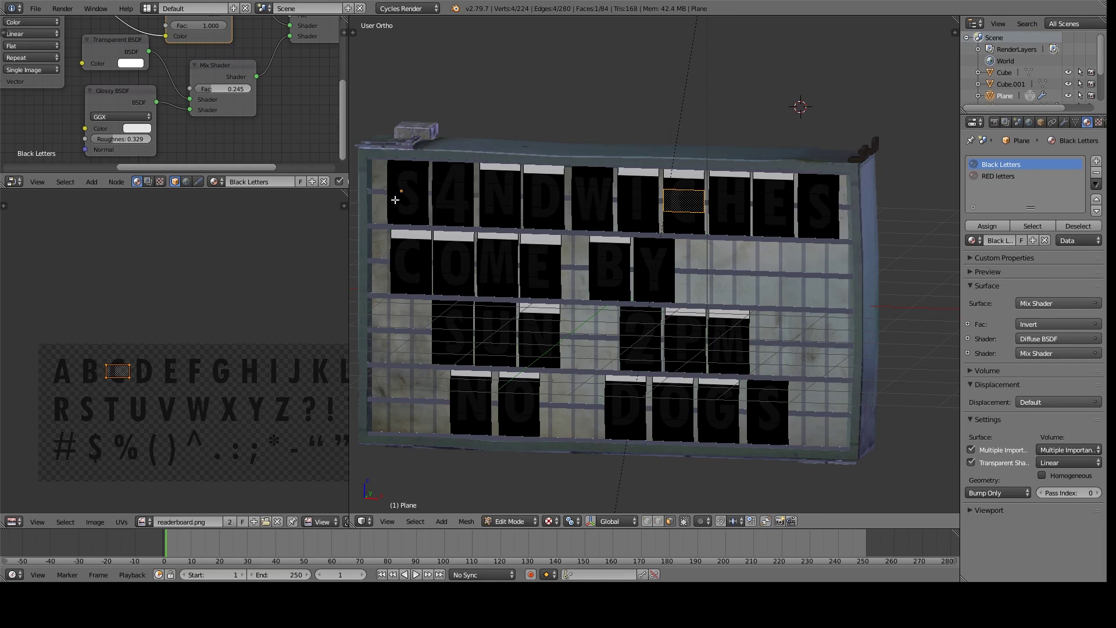
{"action": "right_click", "coordinate": [403, 200], "text": "shift"}
{"action": "key", "text": "ctrl+l"}
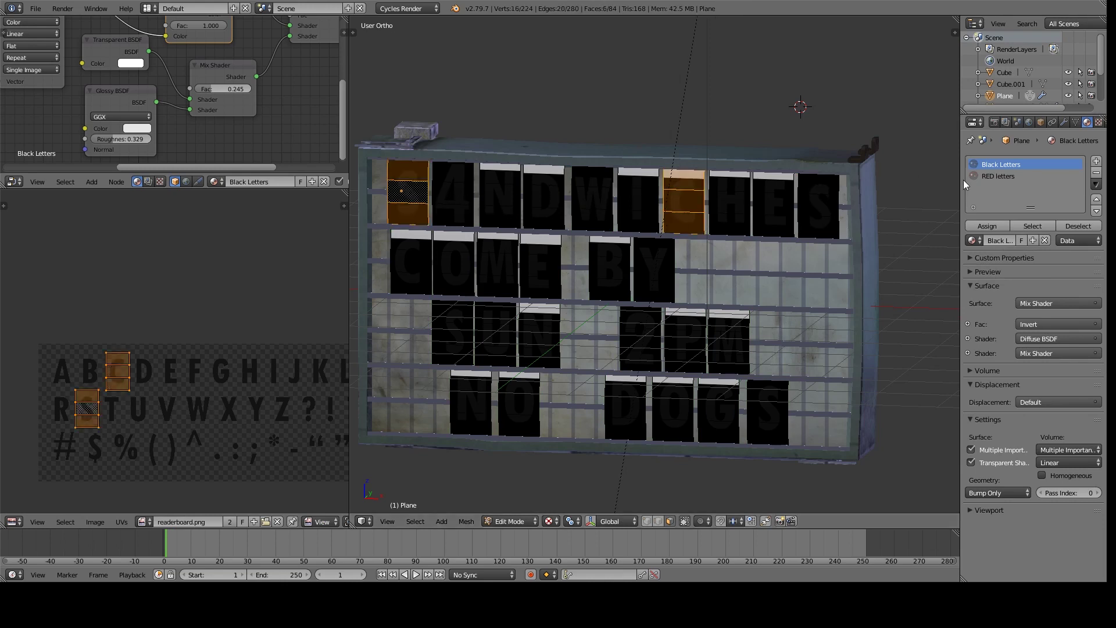
{"action": "left_click", "coordinate": [988, 176]}
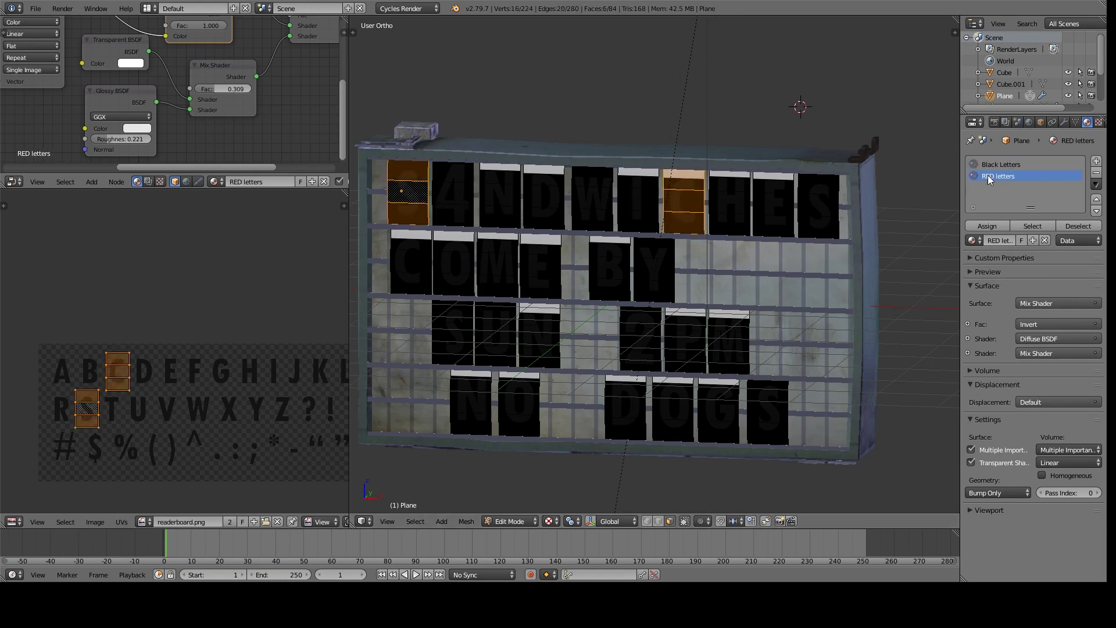
{"action": "left_click", "coordinate": [987, 226]}
Check the red S and C letters in rendered preview from several angles
{"action": "key", "text": "Tab"}
{"action": "key", "text": "shift+z"}
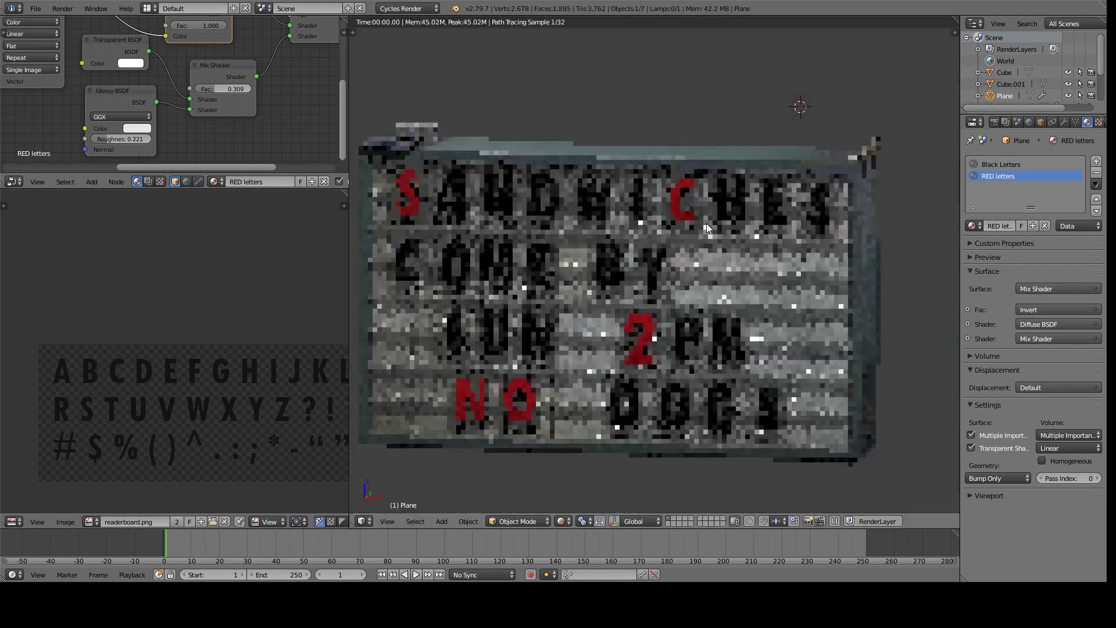
{"action": "key", "text": "shift+z"}
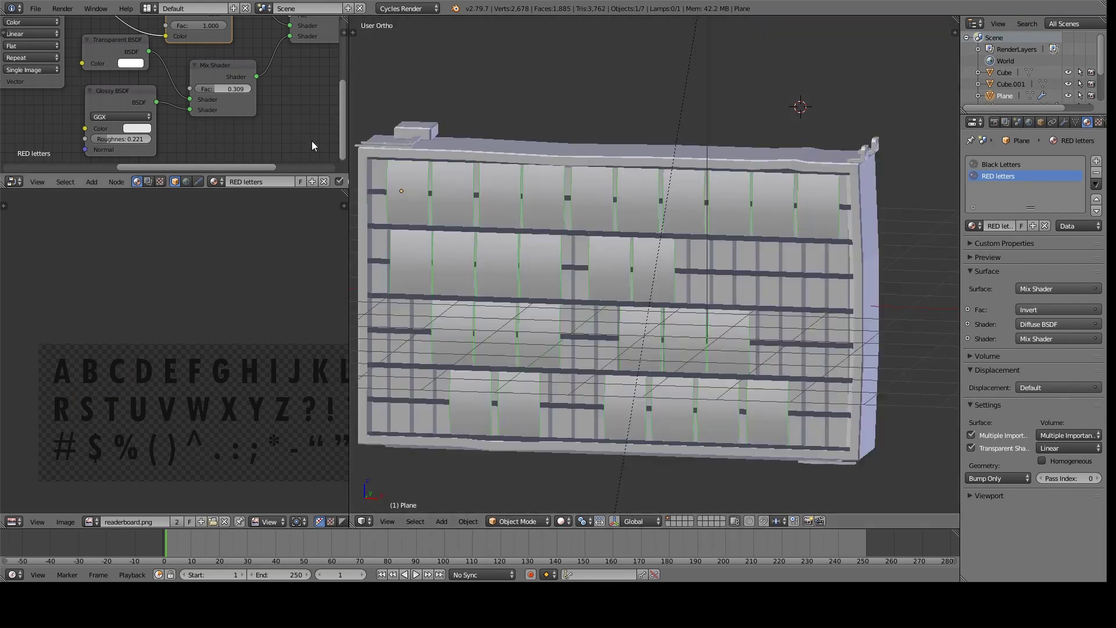
{"action": "scroll", "coordinate": [211, 388], "scroll_direction": "down", "scroll_amount": 2}
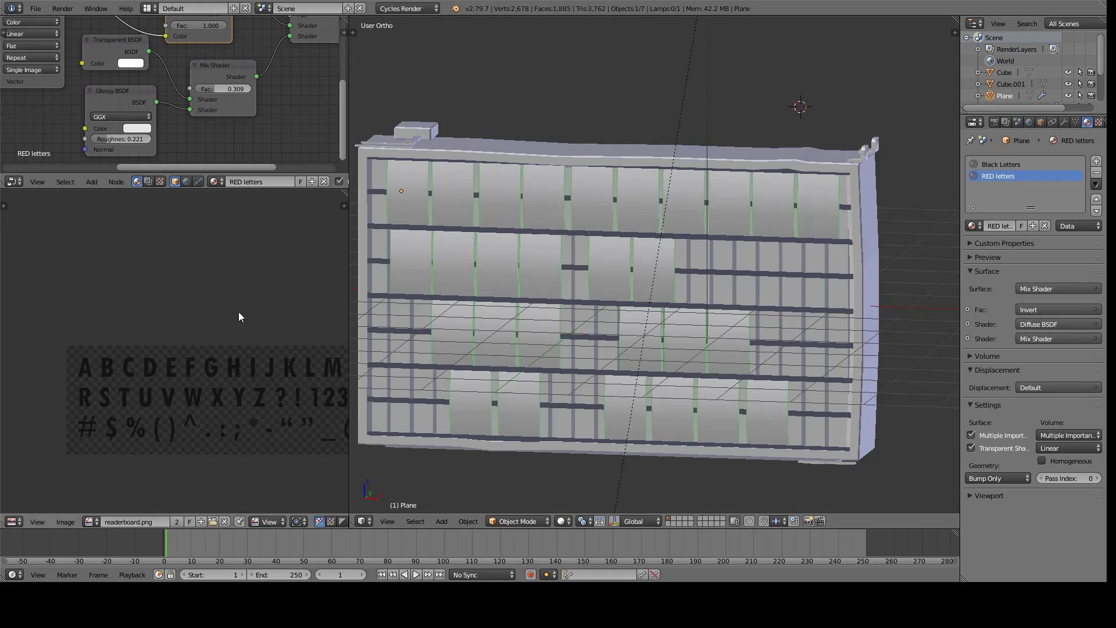
{"action": "scroll", "coordinate": [263, 118], "scroll_direction": "down", "scroll_amount": 2}
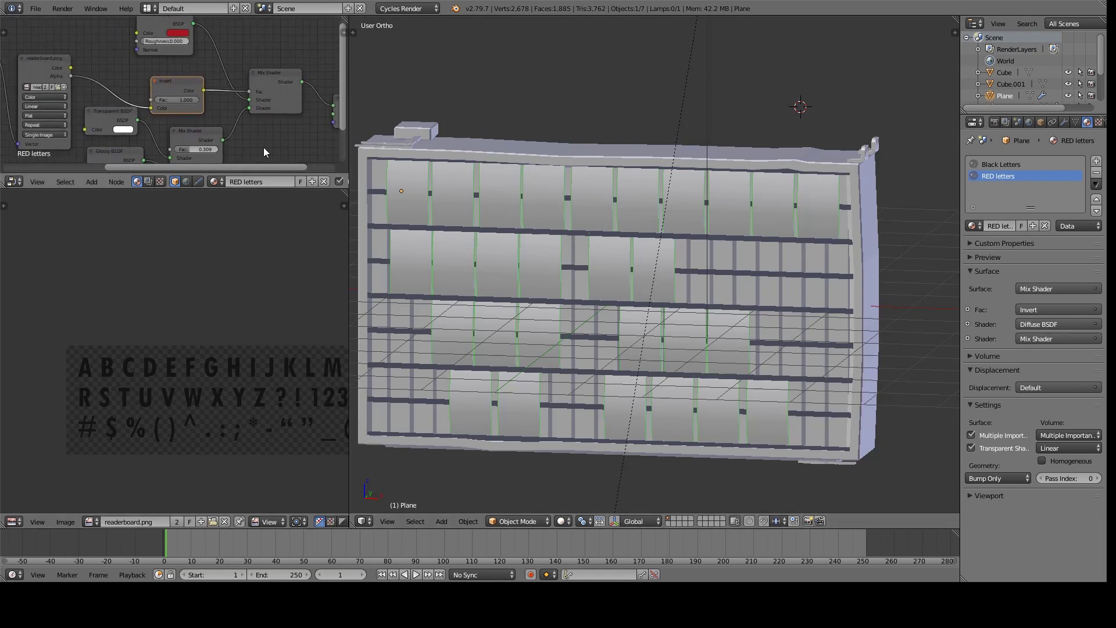
{"action": "scroll", "coordinate": [198, 35], "scroll_direction": "down", "scroll_amount": 1}
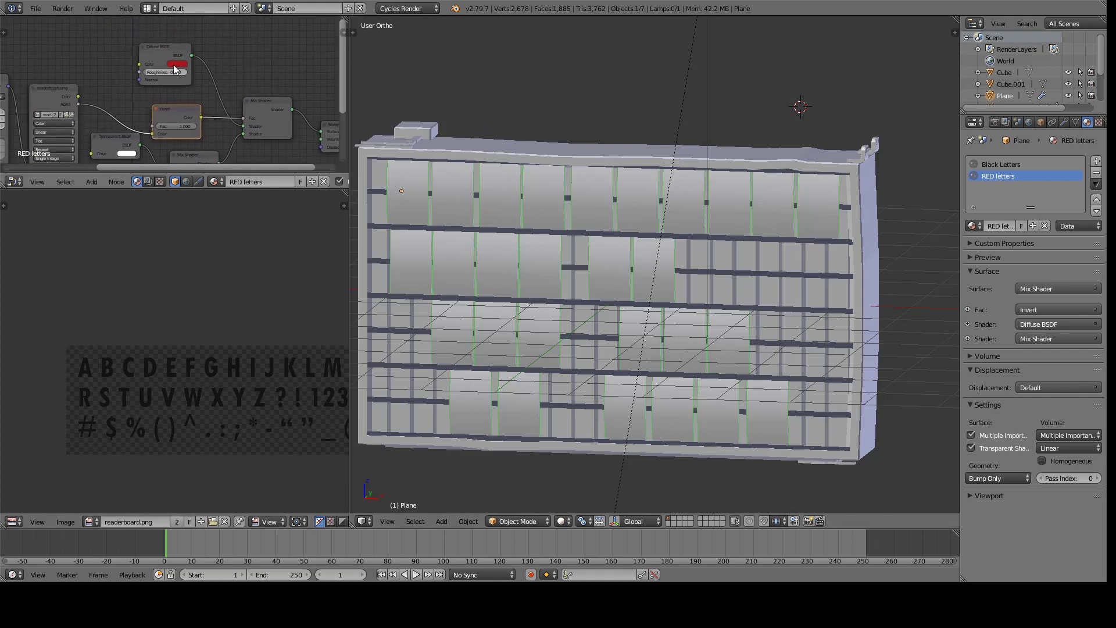
{"action": "key", "text": "shift+z"}
{"action": "middle_click_drag", "start_coordinate": [707, 244], "coordinate": [700, 240]}
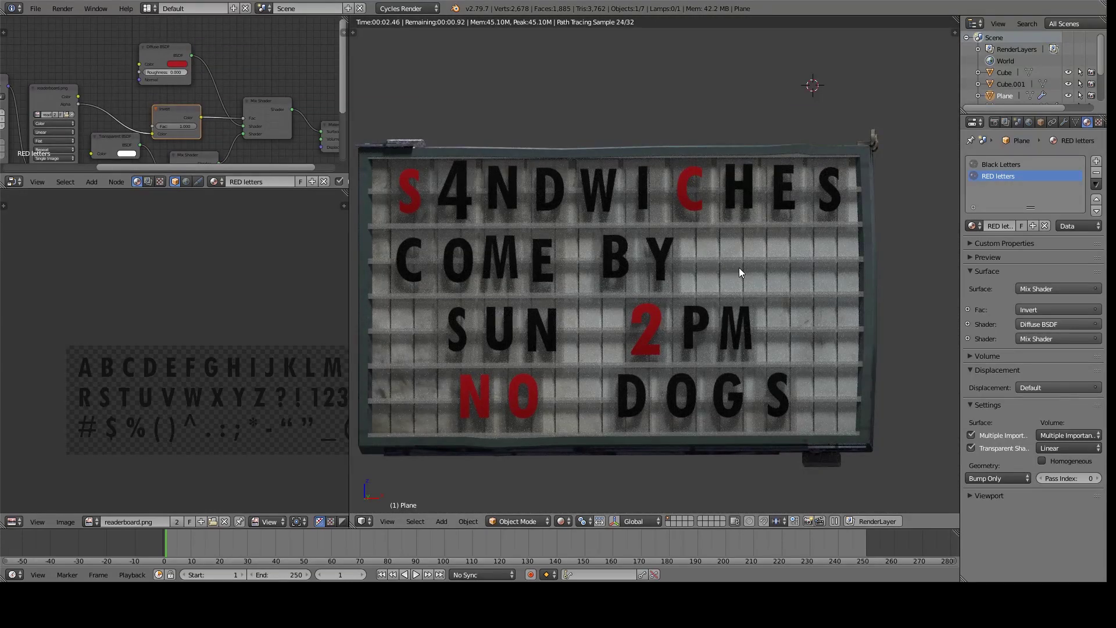
{"action": "mouse_move", "coordinate": [738, 267]}
{"action": "middle_mouse_down"}
{"action": "mouse_move", "coordinate": [694, 283]}
{"action": "mouse_move", "coordinate": [794, 190]}
{"action": "middle_mouse_up"}
{"action": "key", "text": "shift+z"}
Select the sign's steel box in Edit Mode and pick a face on its top
{"action": "right_click", "coordinate": [842, 226]}
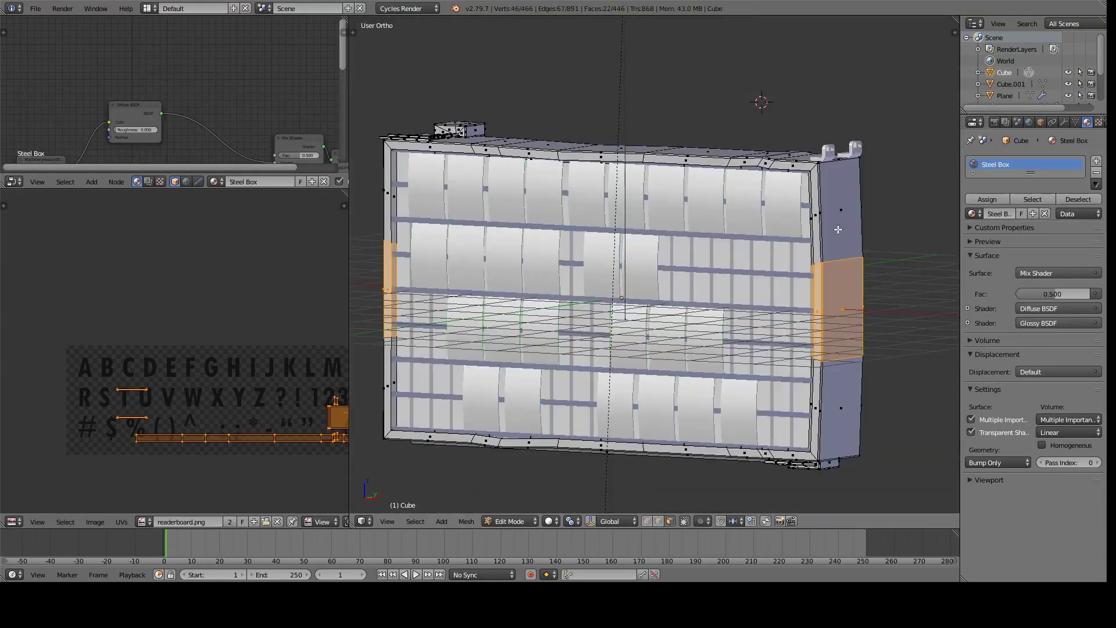
{"action": "key", "text": "Tab"}
{"action": "mouse_move", "coordinate": [841, 201]}
{"action": "middle_mouse_down"}
{"action": "mouse_move", "coordinate": [702, 257]}
{"action": "mouse_move", "coordinate": [720, 259]}
{"action": "middle_mouse_up"}
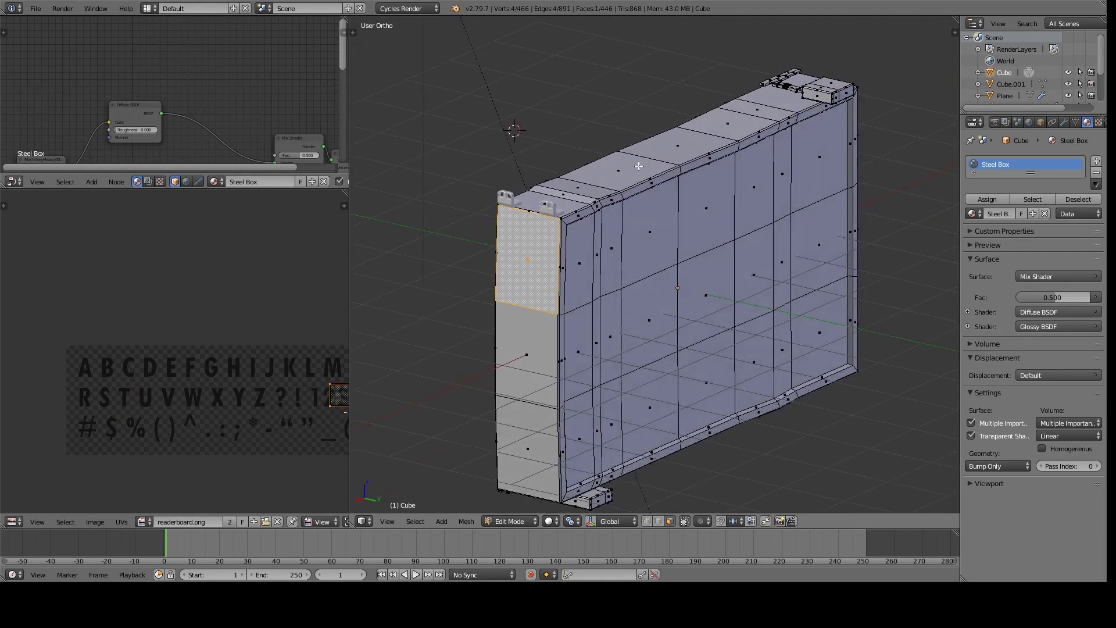
{"action": "right_click", "coordinate": [565, 187]}
Show the rendered preview with the lettered sign front facing the viewer, zoomed in
{"action": "key", "text": "shift+z"}
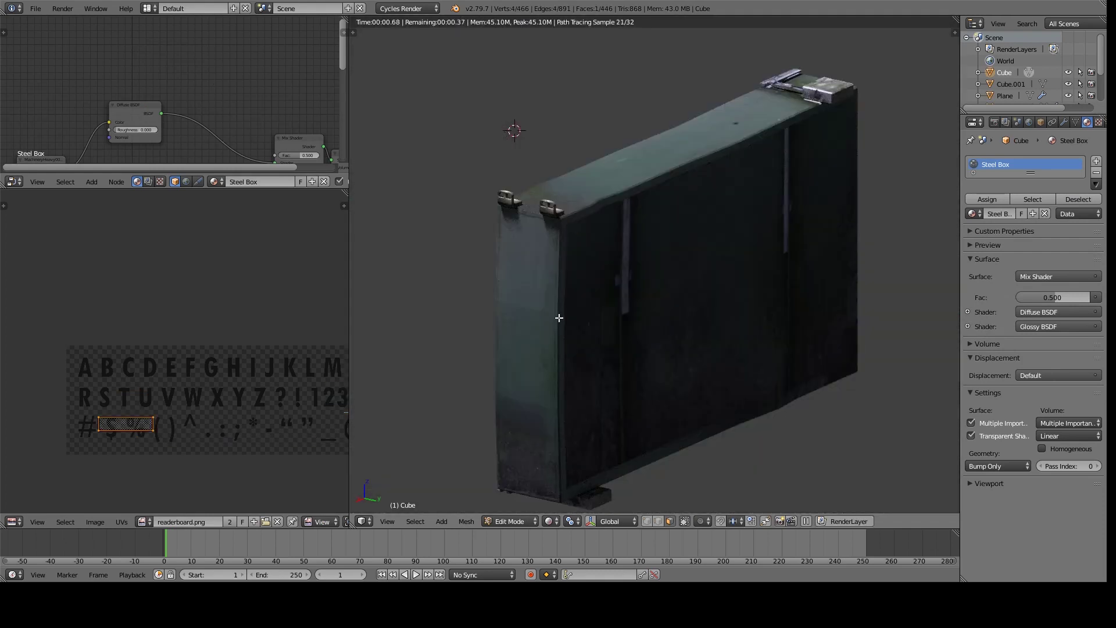
{"action": "mouse_move", "coordinate": [558, 317]}
{"action": "middle_mouse_down"}
{"action": "mouse_move", "coordinate": [655, 262]}
{"action": "mouse_move", "coordinate": [578, 249]}
{"action": "mouse_move", "coordinate": [548, 269]}
{"action": "mouse_move", "coordinate": [742, 282]}
{"action": "mouse_move", "coordinate": [672, 270]}
{"action": "mouse_move", "coordinate": [655, 323]}
{"action": "mouse_move", "coordinate": [653, 311]}
{"action": "middle_mouse_up"}
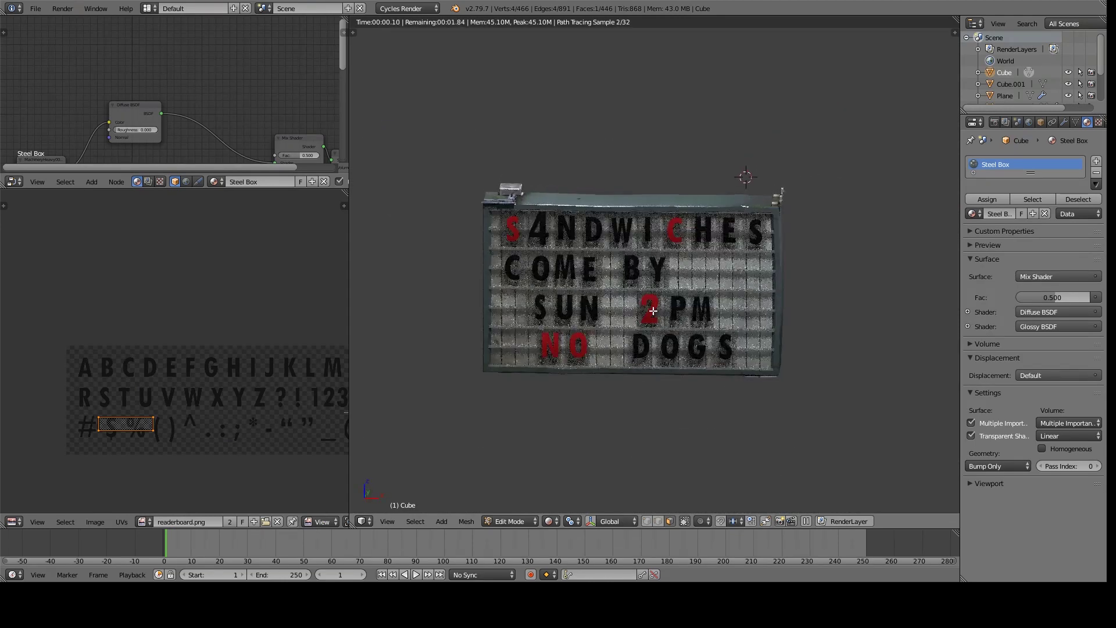
{"action": "scroll", "coordinate": [756, 327], "scroll_direction": "up", "scroll_amount": 2}
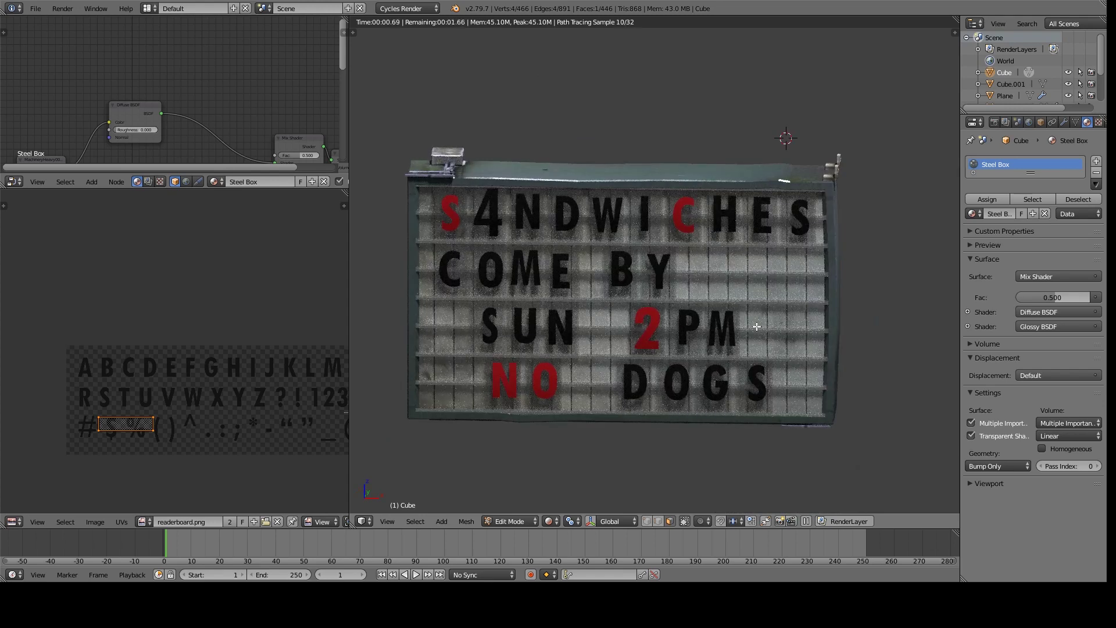